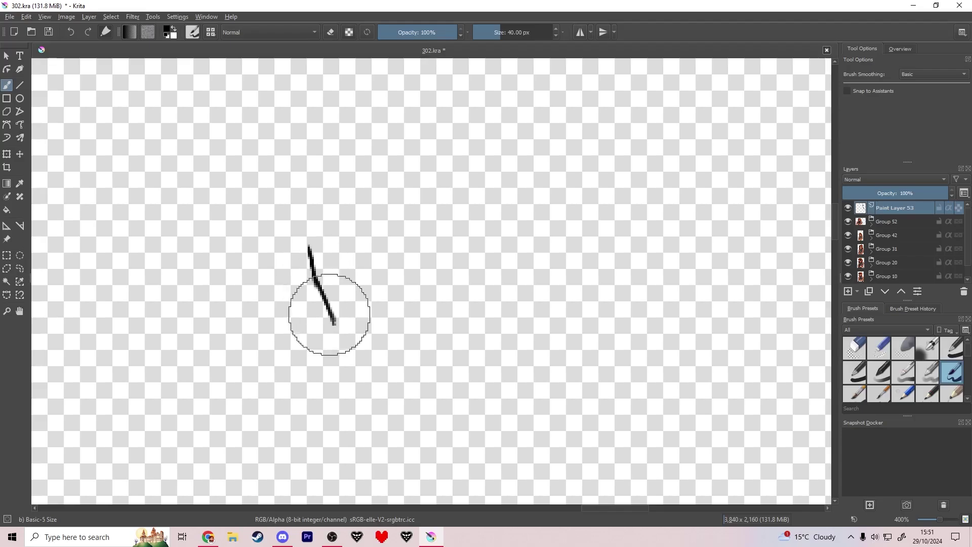
# - Sketch the character's face contour from forehead to chin, with the jawline rising from the chin towards the ear
pyautogui.moveTo(353, 360); pyautogui.dragTo(361, 373)
pyautogui.moveTo(311, 256)
pyautogui.mouseDown()
pyautogui.moveTo(298, 190)
pyautogui.moveTo(305, 113)
pyautogui.mouseUp()
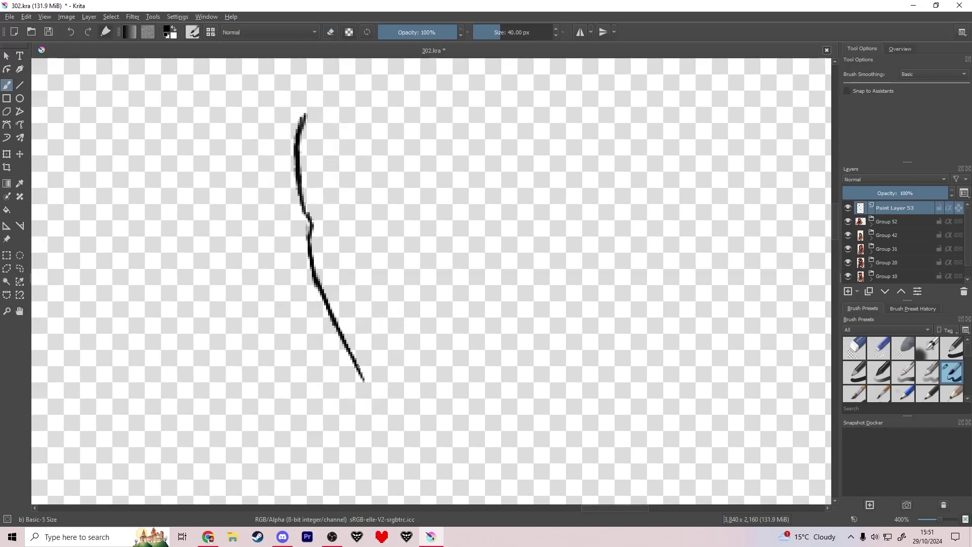
pyautogui.moveTo(357, 367); pyautogui.dragTo(369, 388)
pyautogui.moveTo(375, 388); pyautogui.dragTo(407, 383)
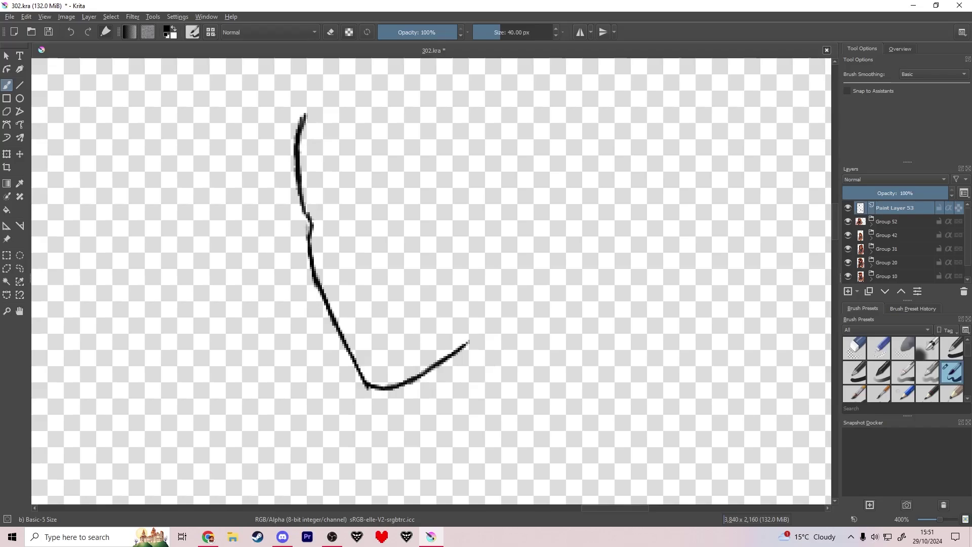
pyautogui.moveTo(461, 346); pyautogui.dragTo(479, 331)
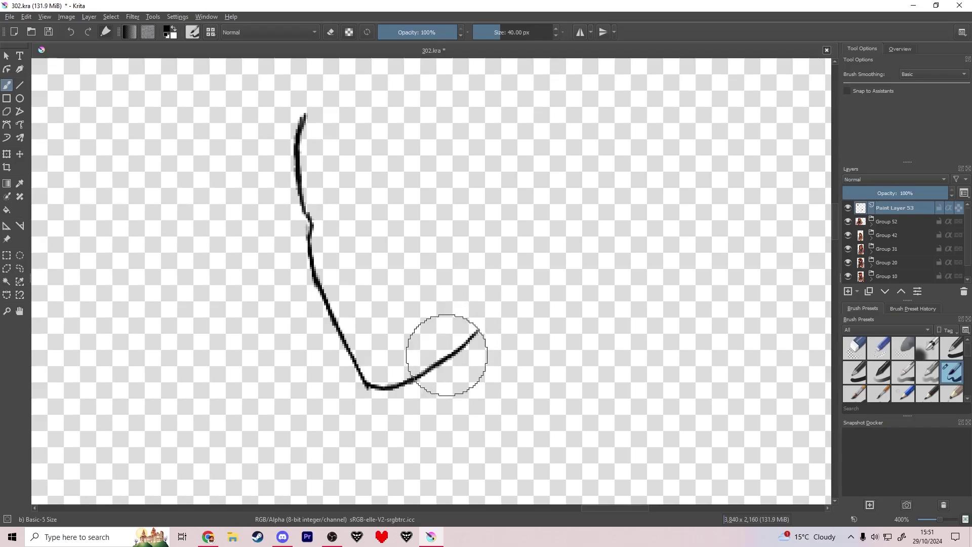
pyautogui.press('e')
pyautogui.moveTo(504, 332)
pyautogui.mouseDown()
pyautogui.moveTo(416, 377)
pyautogui.moveTo(475, 336)
pyautogui.moveTo(477, 323)
pyautogui.moveTo(500, 318)
pyautogui.mouseUp()
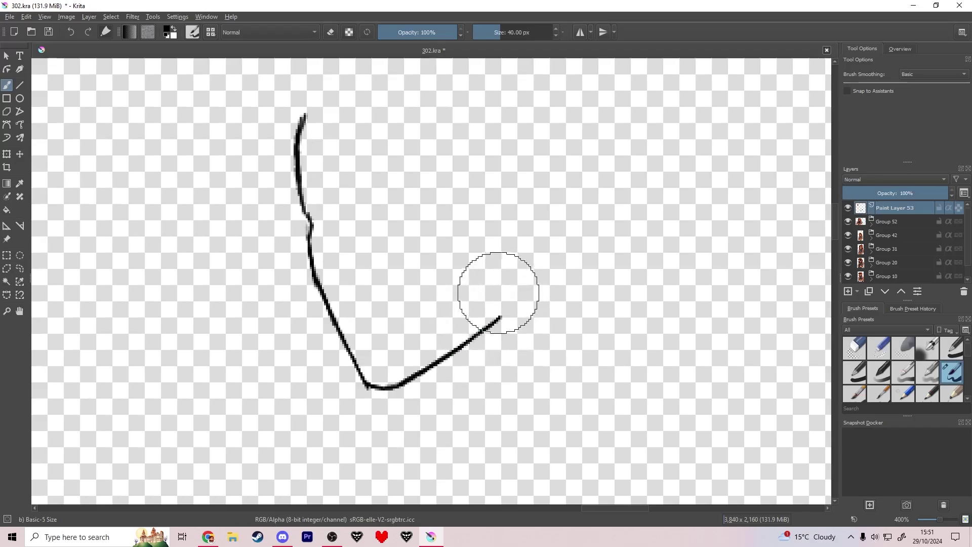
# - Draw the curved ear outline and a short vertical stroke beneath it, between the ear and jawline
pyautogui.moveTo(498, 258); pyautogui.dragTo(497, 276)
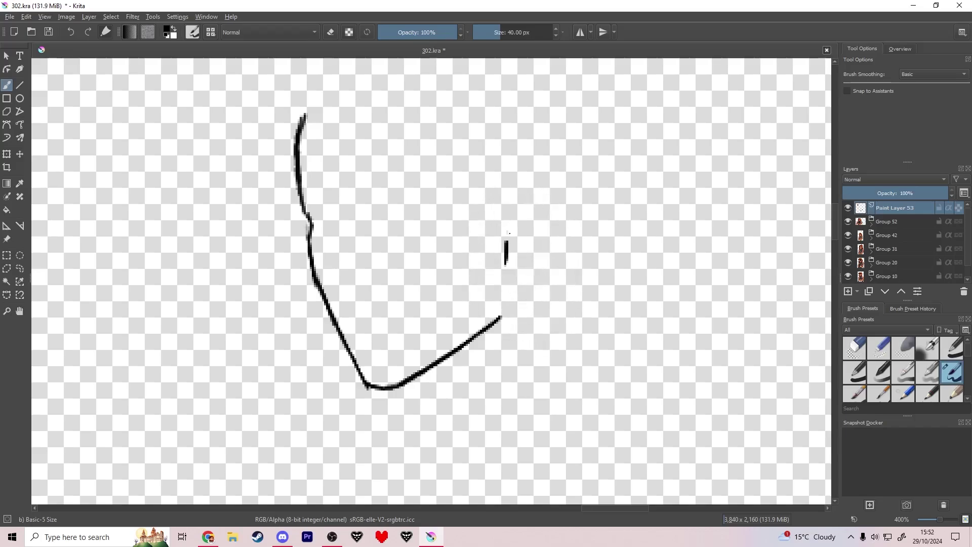
pyautogui.hotkey('ctrl', 'z')
pyautogui.press('e')
pyautogui.moveTo(508, 265)
pyautogui.mouseDown()
pyautogui.moveTo(502, 230)
pyautogui.moveTo(511, 230)
pyautogui.moveTo(503, 254)
pyautogui.mouseUp()
pyautogui.press('e')
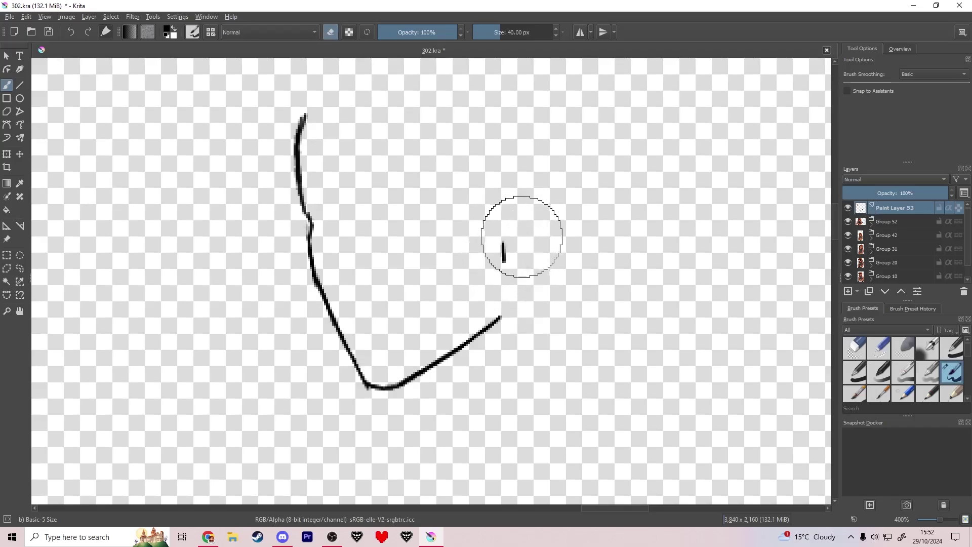
pyautogui.moveTo(511, 227)
pyautogui.mouseDown()
pyautogui.moveTo(527, 218)
pyautogui.moveTo(527, 202)
pyautogui.moveTo(509, 147)
pyautogui.moveTo(486, 150)
pyautogui.moveTo(479, 169)
pyautogui.moveTo(483, 158)
pyautogui.mouseUp()
pyautogui.press('e')
pyautogui.moveTo(531, 226); pyautogui.dragTo(531, 219)
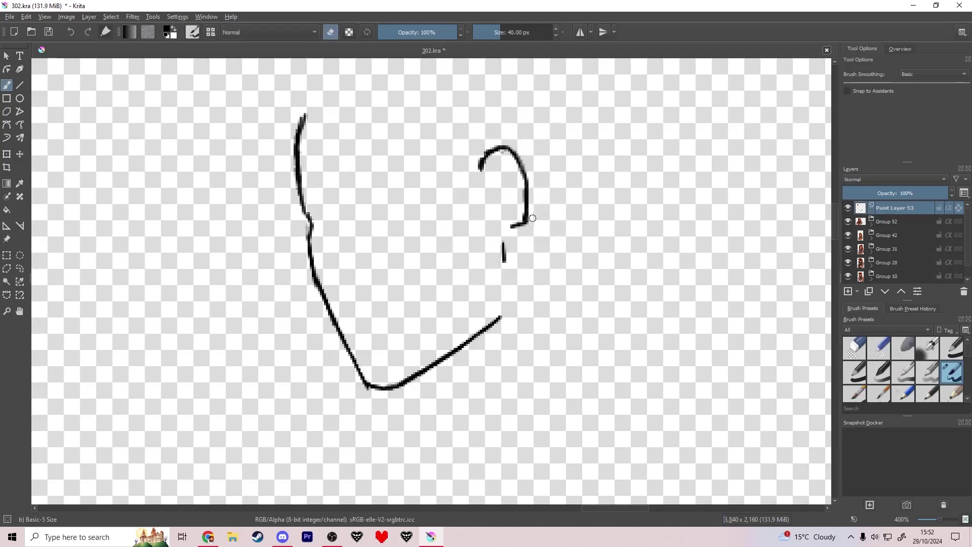
# - Add the back-of-head line above the ear and curve the forehead line up towards the crown
pyautogui.press('e')
pyautogui.moveTo(524, 171); pyautogui.dragTo(530, 119)
pyautogui.moveTo(299, 111); pyautogui.dragTo(301, 120)
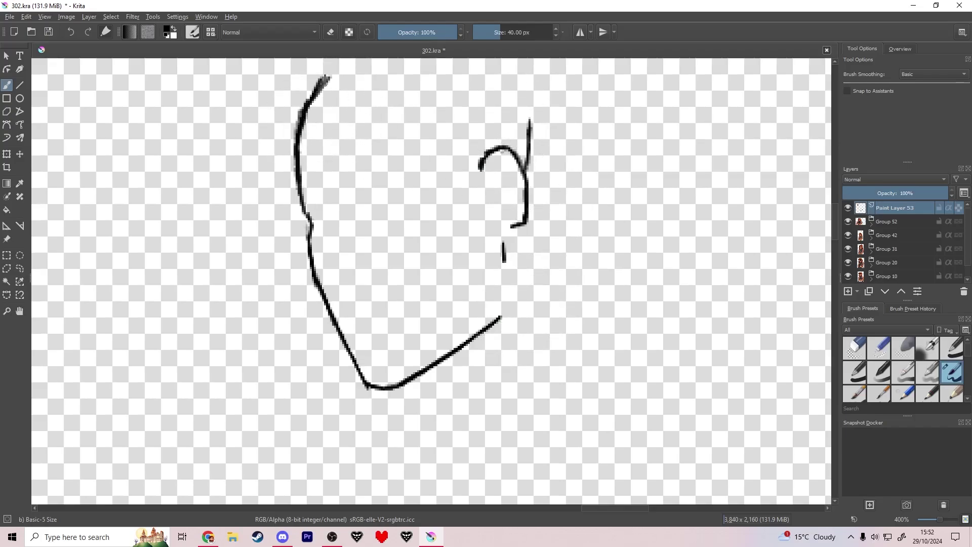
pyautogui.moveTo(327, 79); pyautogui.dragTo(351, 69)
pyautogui.moveTo(420, 176); pyautogui.dragTo(412, 237)
pyautogui.moveTo(304, 150); pyautogui.dragTo(341, 131)
pyautogui.moveTo(300, 164); pyautogui.dragTo(320, 144)
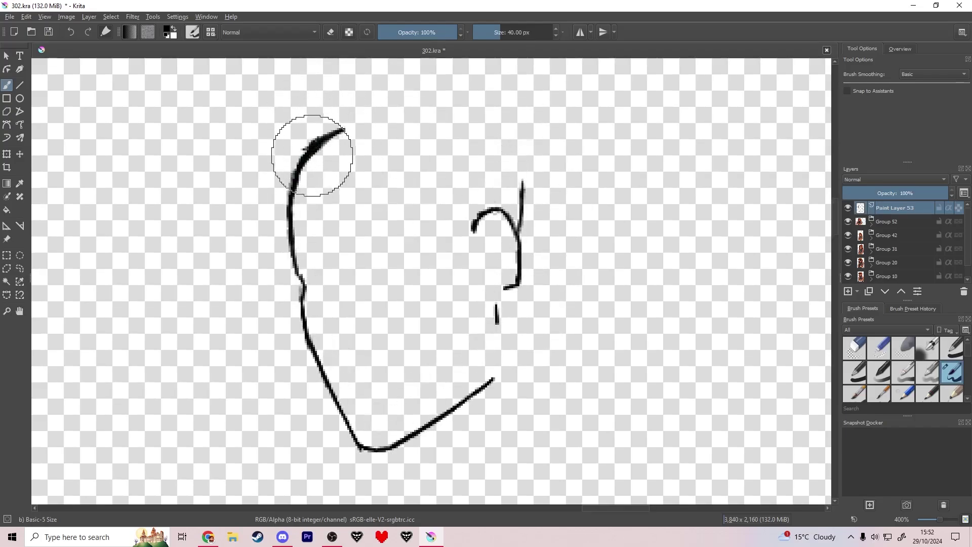
# - Draw the top of the skull as an arc joining the forehead to the back of the head
pyautogui.press('e')
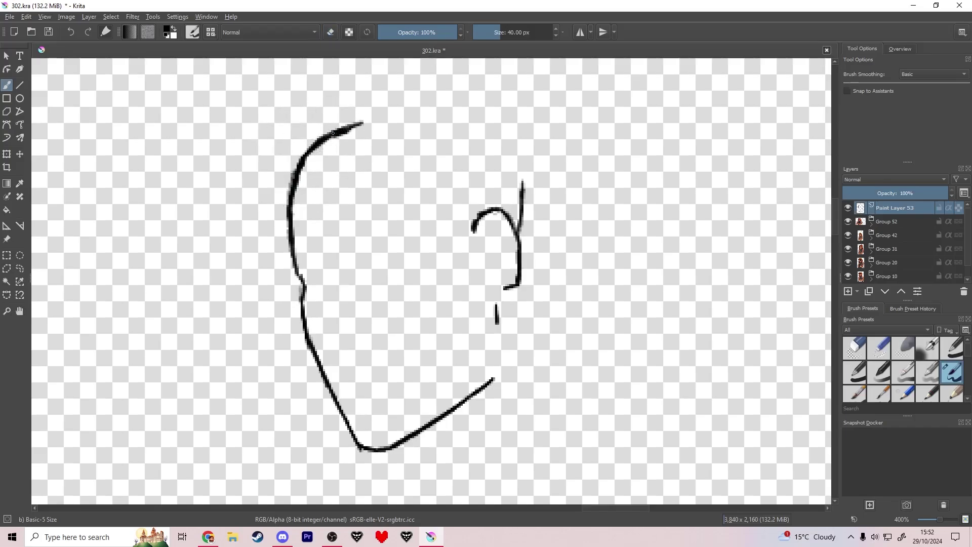
pyautogui.moveTo(395, 117); pyautogui.dragTo(482, 131)
pyautogui.hotkey('ctrl', 'z')
pyautogui.moveTo(474, 127)
pyautogui.mouseDown()
pyautogui.moveTo(514, 144)
pyautogui.moveTo(483, 134)
pyautogui.moveTo(517, 160)
pyautogui.mouseUp()
pyautogui.hotkey('ctrl', 'z')
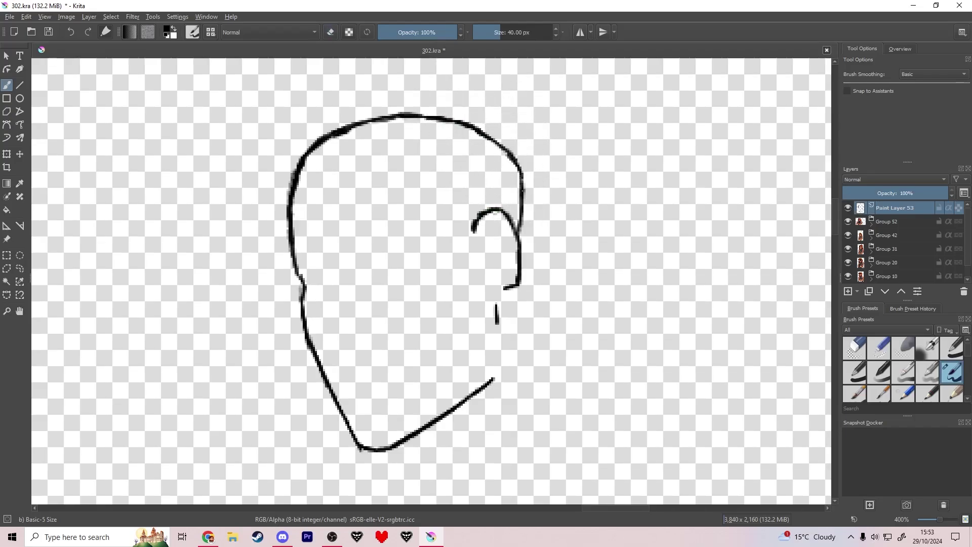
# - Sketch the neck below the head: the nape line, the throat line with a hooked end, and a line towards the far shoulder
pyautogui.press('e')
pyautogui.moveTo(525, 289)
pyautogui.mouseDown()
pyautogui.moveTo(544, 346)
pyautogui.moveTo(522, 274)
pyautogui.mouseUp()
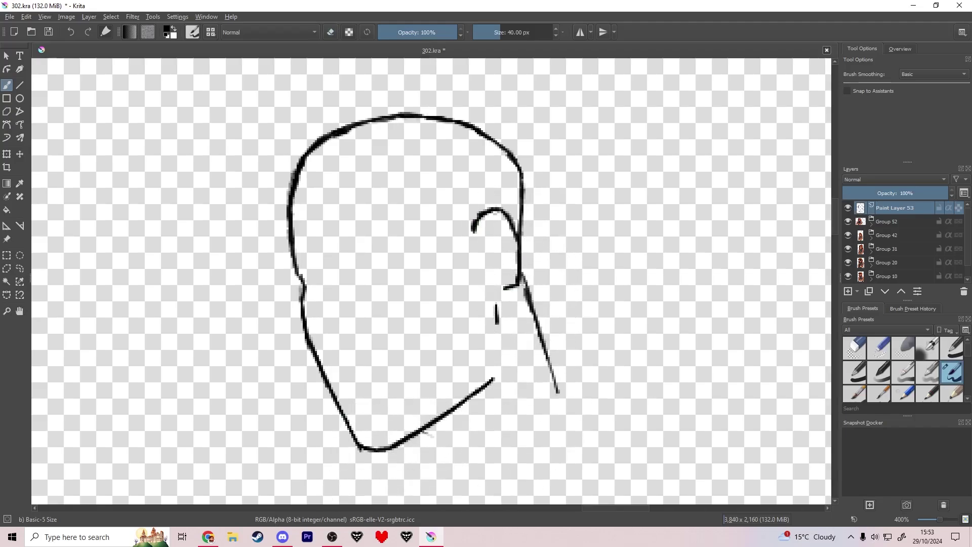
pyautogui.moveTo(416, 433); pyautogui.dragTo(434, 444)
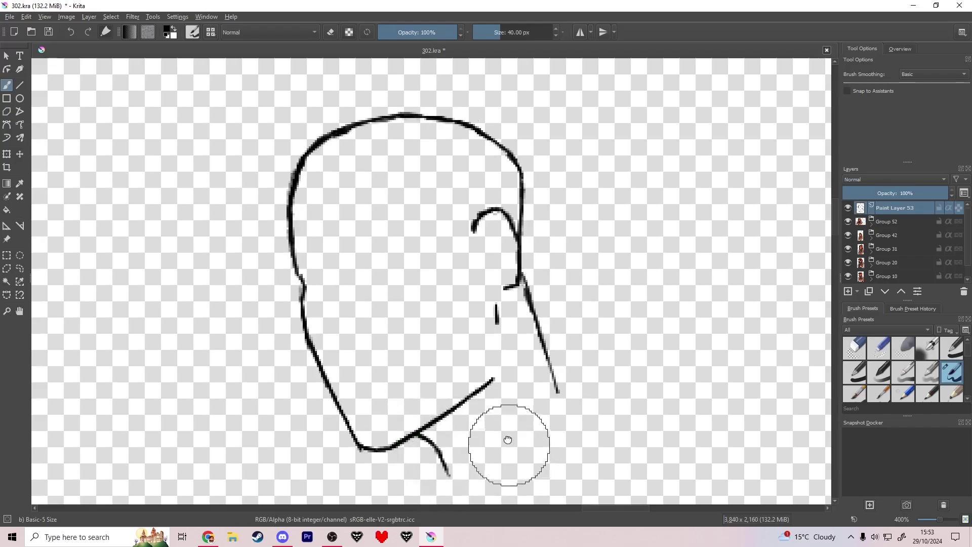
pyautogui.moveTo(508, 439); pyautogui.dragTo(447, 276)
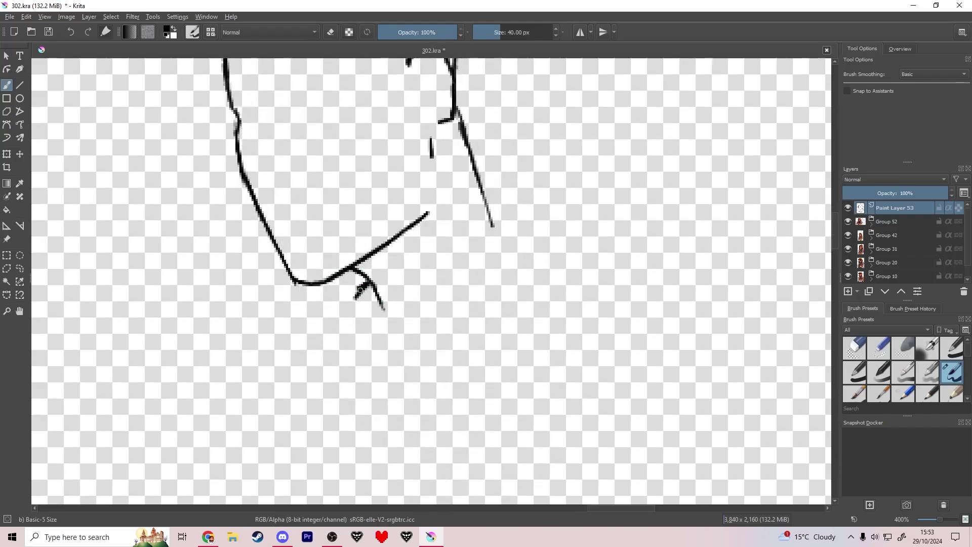
pyautogui.moveTo(362, 289)
pyautogui.mouseDown()
pyautogui.moveTo(332, 321)
pyautogui.moveTo(322, 367)
pyautogui.mouseUp()
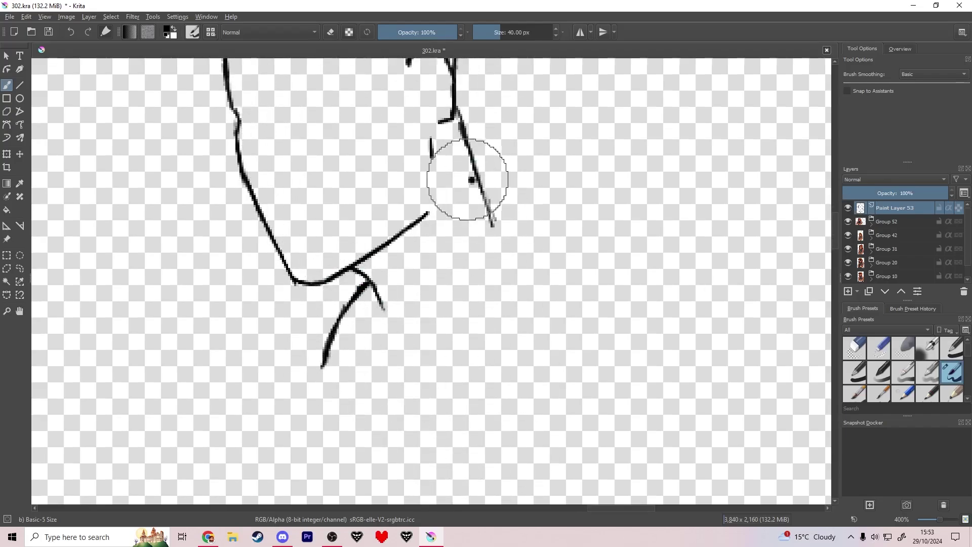
pyautogui.moveTo(491, 222); pyautogui.dragTo(503, 253)
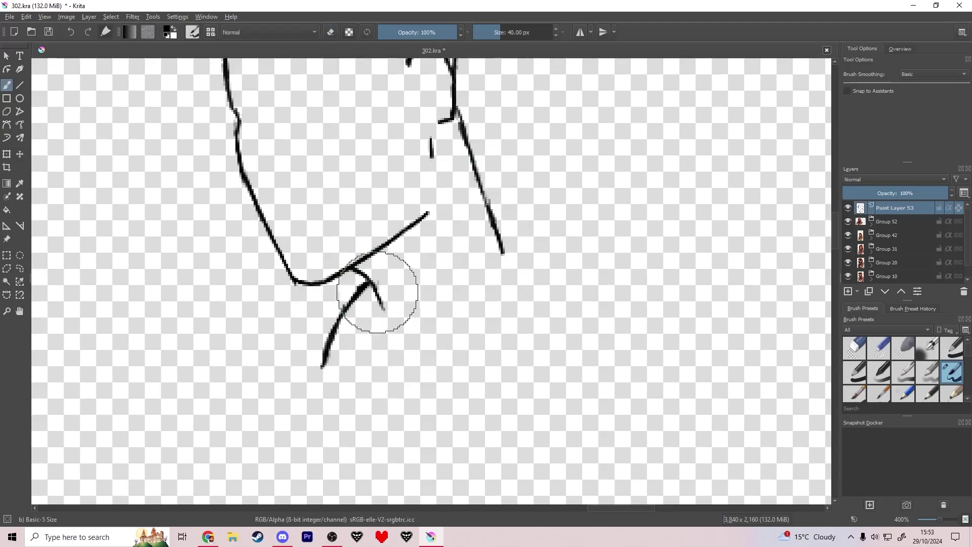
pyautogui.moveTo(374, 285)
pyautogui.mouseDown()
pyautogui.moveTo(385, 334)
pyautogui.moveTo(389, 322)
pyautogui.moveTo(383, 351)
pyautogui.moveTo(404, 385)
pyautogui.mouseUp()
pyautogui.press('e')
pyautogui.press('e')
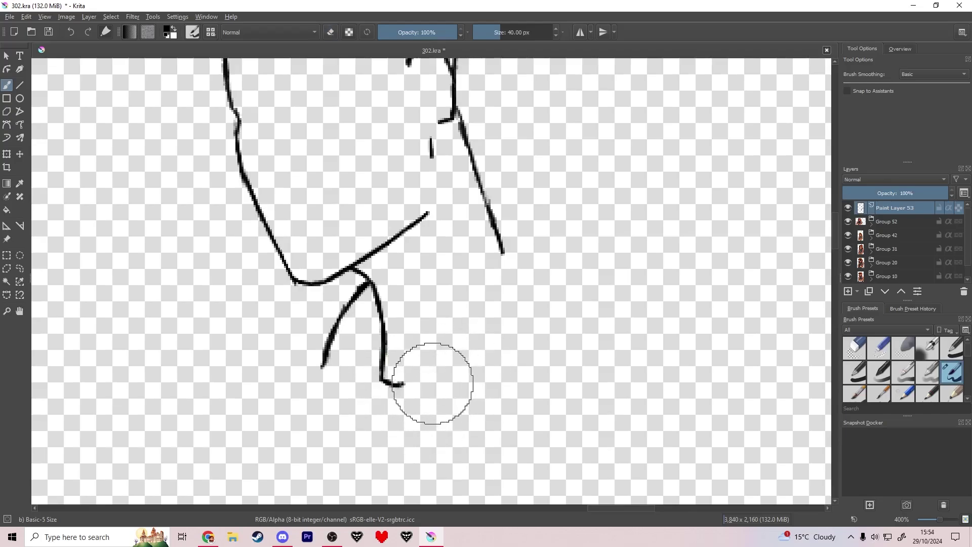
# - Draw the curved line at the neck's base and the near shoulder's rounded contour with a short crease
pyautogui.moveTo(467, 377); pyautogui.dragTo(479, 357)
pyautogui.moveTo(499, 304)
pyautogui.mouseDown()
pyautogui.moveTo(505, 257)
pyautogui.moveTo(545, 248)
pyautogui.moveTo(607, 266)
pyautogui.moveTo(656, 264)
pyautogui.mouseUp()
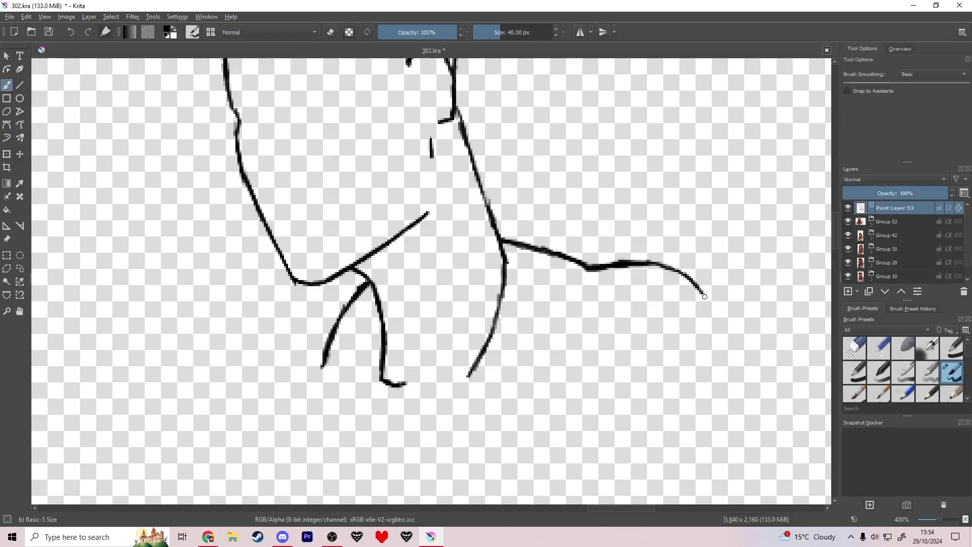
pyautogui.moveTo(705, 297); pyautogui.dragTo(731, 354)
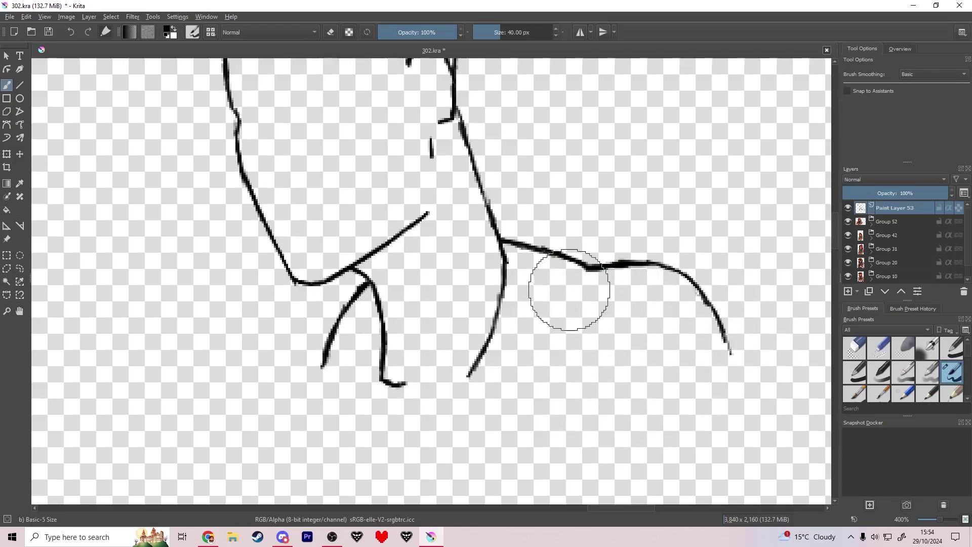
pyautogui.moveTo(590, 272); pyautogui.dragTo(576, 310)
# - Extend the near upper arm's outer edge downward, and add its inner edge and a light arc across the arm
pyautogui.moveTo(610, 351); pyautogui.dragTo(420, 196)
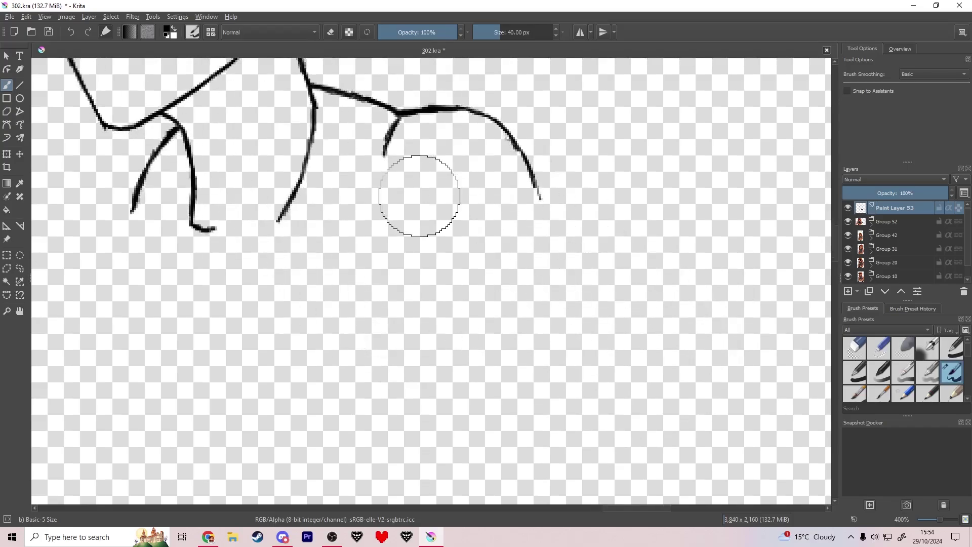
pyautogui.moveTo(555, 233); pyautogui.dragTo(568, 306)
pyautogui.press('e')
pyautogui.moveTo(567, 298)
pyautogui.mouseDown()
pyautogui.moveTo(554, 198)
pyautogui.moveTo(527, 159)
pyautogui.mouseUp()
pyautogui.press('e')
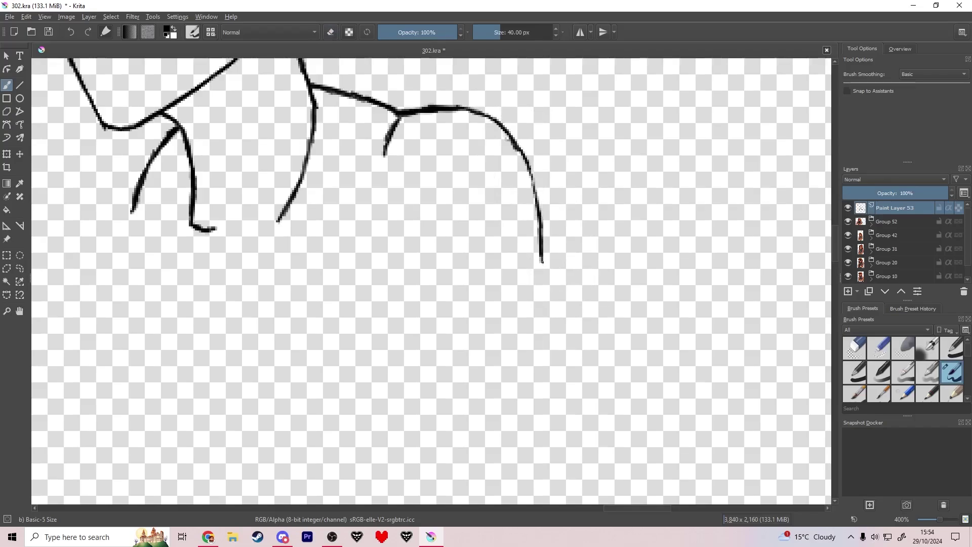
pyautogui.moveTo(542, 245); pyautogui.dragTo(543, 291)
pyautogui.moveTo(398, 231)
pyautogui.mouseDown()
pyautogui.moveTo(410, 304)
pyautogui.moveTo(484, 284)
pyautogui.moveTo(537, 297)
pyautogui.moveTo(542, 343)
pyautogui.mouseUp()
pyautogui.press('e')
pyautogui.press('e')
pyautogui.hotkey('ctrl', 'z')
pyautogui.hotkey('ctrl', 'z')
pyautogui.moveTo(542, 296)
pyautogui.mouseDown()
pyautogui.moveTo(538, 414)
pyautogui.moveTo(475, 280)
pyautogui.mouseUp()
pyautogui.scroll(-4, 524, 411)
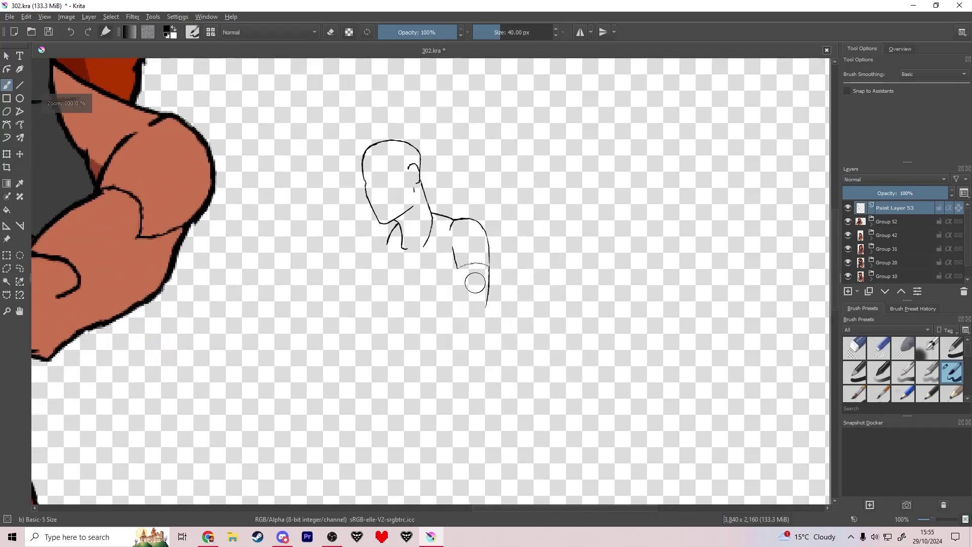
# - Sketch the far shoulder sloping from the neck and the outer edge of the far upper arm
pyautogui.scroll(3, 479, 276)
pyautogui.moveTo(418, 289); pyautogui.dragTo(486, 292)
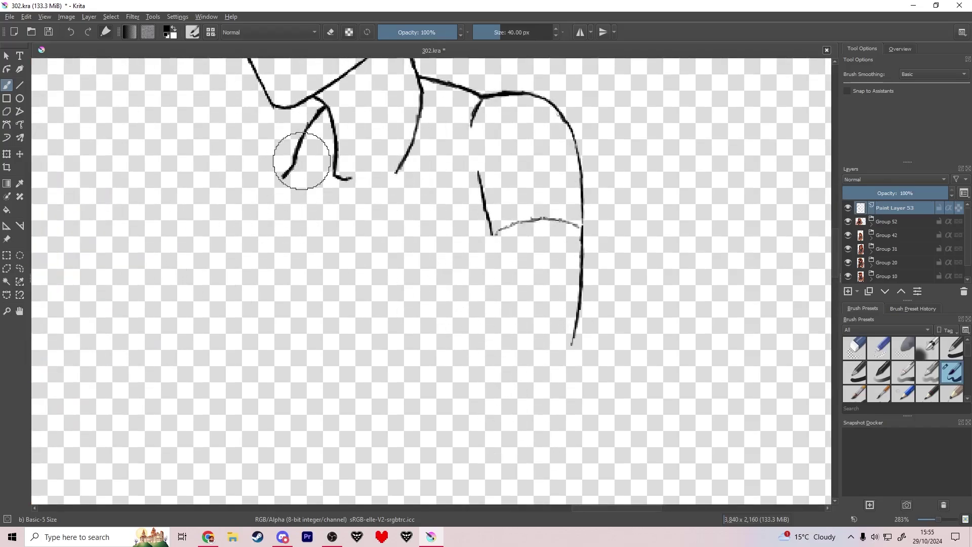
pyautogui.press('e')
pyautogui.moveTo(287, 177)
pyautogui.mouseDown()
pyautogui.moveTo(315, 118)
pyautogui.moveTo(278, 170)
pyautogui.mouseUp()
pyautogui.press('e')
pyautogui.press('e')
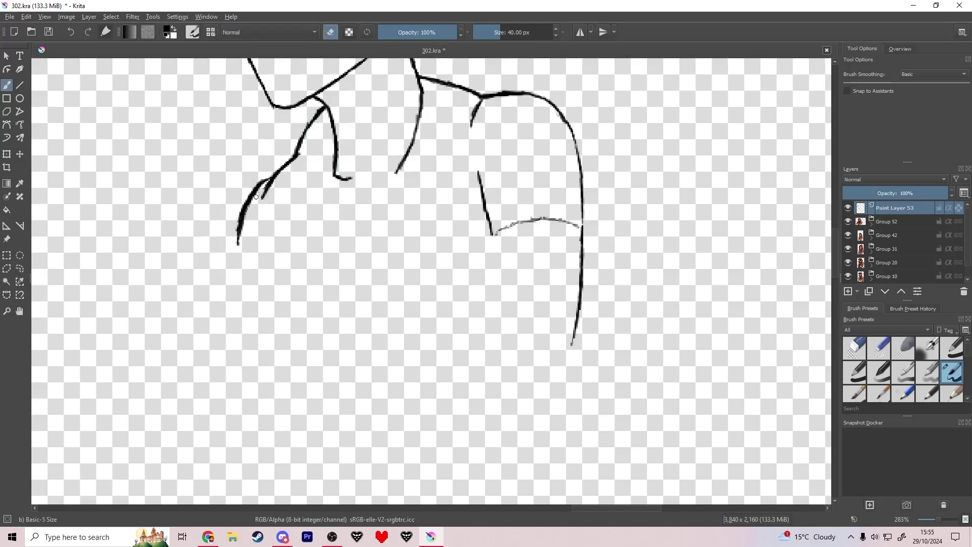
pyautogui.press('e')
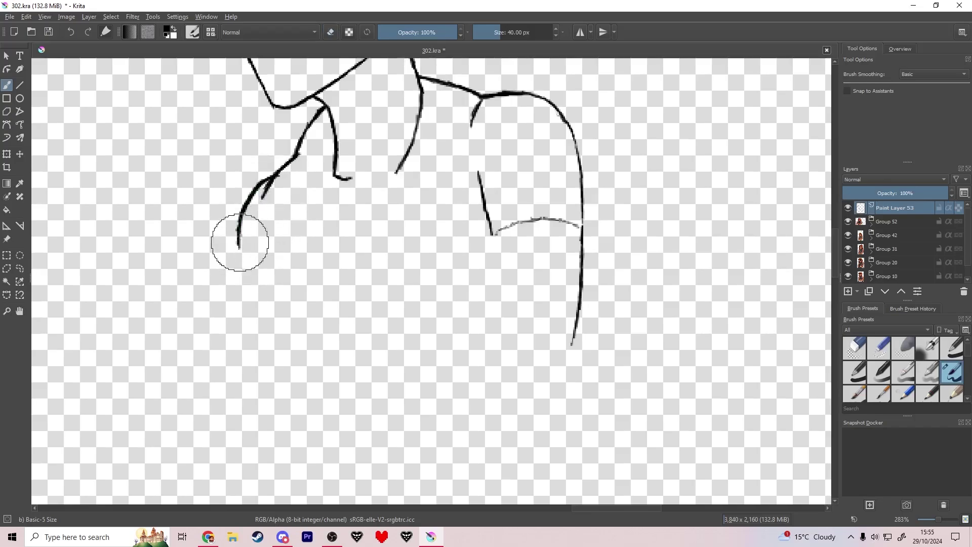
pyautogui.hotkey('ctrl', 'z')
pyautogui.hotkey('ctrl', 'z')
pyautogui.moveTo(242, 238); pyautogui.dragTo(236, 299)
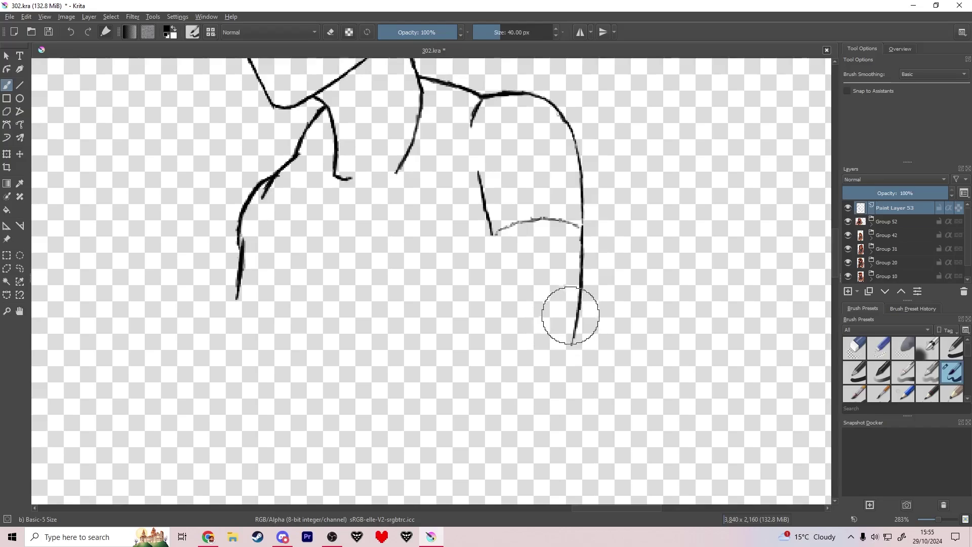
# - Draw the near arm's elbow and the folded forearm's lower edge, and lengthen the upper arm's inner edge to the elbow bend
pyautogui.moveTo(577, 337); pyautogui.dragTo(573, 345)
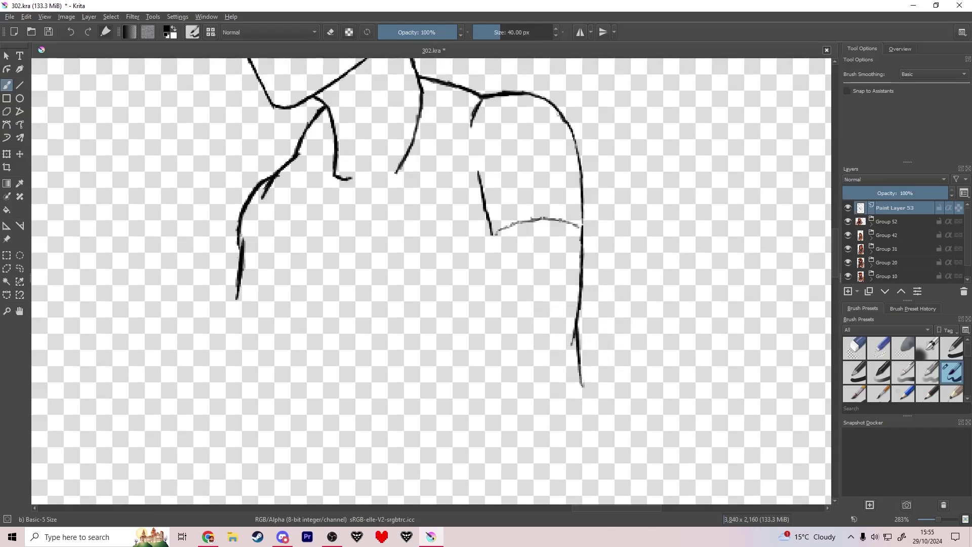
pyautogui.moveTo(580, 401); pyautogui.dragTo(567, 406)
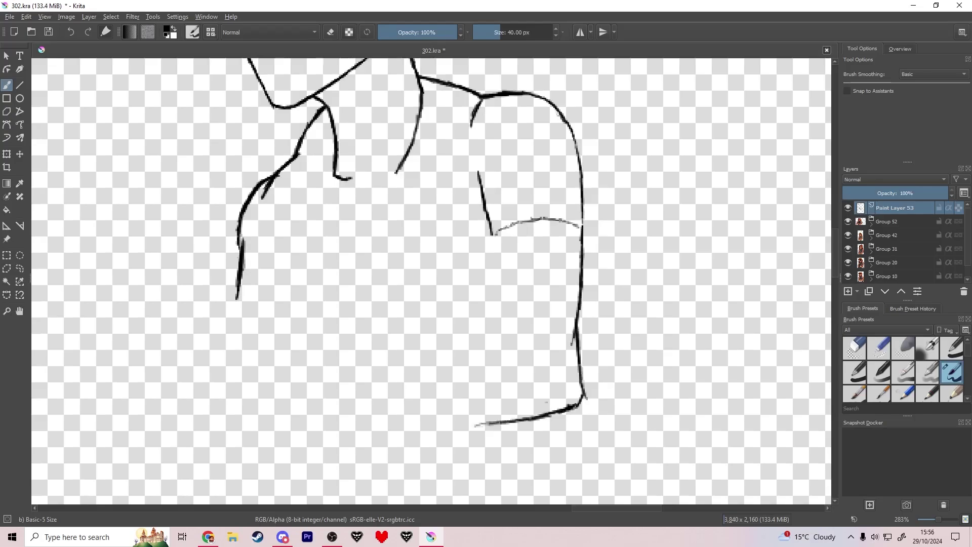
pyautogui.moveTo(453, 423)
pyautogui.mouseDown()
pyautogui.moveTo(359, 405)
pyautogui.moveTo(484, 421)
pyautogui.mouseUp()
pyautogui.press('e')
pyautogui.press('e')
pyautogui.moveTo(402, 409)
pyautogui.mouseDown()
pyautogui.moveTo(288, 343)
pyautogui.moveTo(406, 397)
pyautogui.mouseUp()
pyautogui.press('e')
pyautogui.press('e')
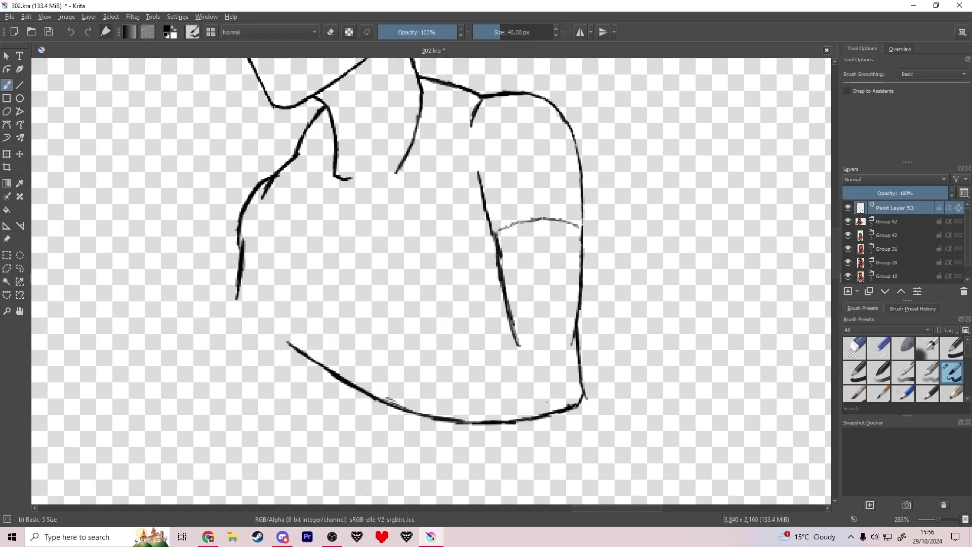
# - Add the elbow crease and upper edge of the folded forearm, rework its lower edge, and extend the far arm to its elbow
pyautogui.moveTo(562, 350)
pyautogui.mouseDown()
pyautogui.moveTo(500, 339)
pyautogui.moveTo(423, 350)
pyautogui.moveTo(360, 343)
pyautogui.moveTo(336, 337)
pyautogui.moveTo(464, 347)
pyautogui.moveTo(313, 300)
pyautogui.moveTo(326, 356)
pyautogui.moveTo(361, 403)
pyautogui.moveTo(375, 402)
pyautogui.moveTo(368, 390)
pyautogui.mouseUp()
pyautogui.press('e')
pyautogui.press('e')
pyautogui.press('e')
pyautogui.press('e')
pyautogui.press('e')
pyautogui.press('e')
pyautogui.press('e')
pyautogui.press('e')
pyautogui.moveTo(404, 420)
pyautogui.mouseDown()
pyautogui.moveTo(319, 347)
pyautogui.moveTo(289, 341)
pyautogui.moveTo(300, 335)
pyautogui.mouseUp()
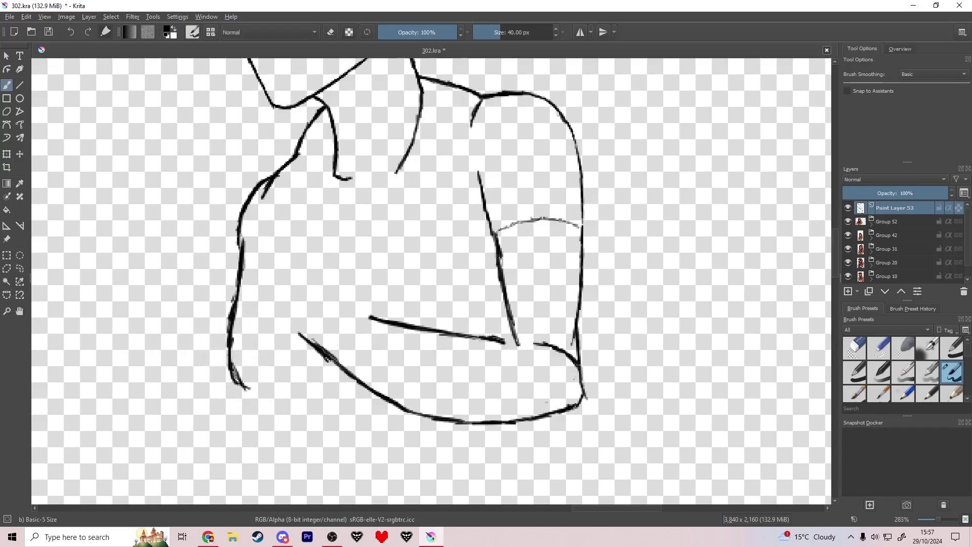
# - Redraw the far forearm's lower edge as a curve from its elbow to the near forearm
pyautogui.hotkey('ctrl', 'z')
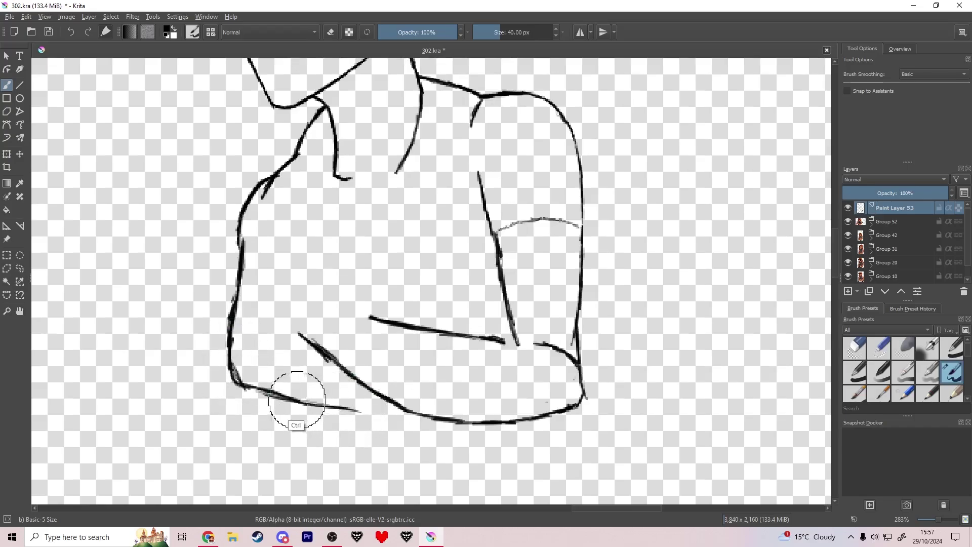
pyautogui.hotkey('ctrl', 'z')
pyautogui.press('e')
pyautogui.moveTo(259, 394); pyautogui.dragTo(348, 408)
pyautogui.press('e')
pyautogui.moveTo(241, 385); pyautogui.dragTo(268, 393)
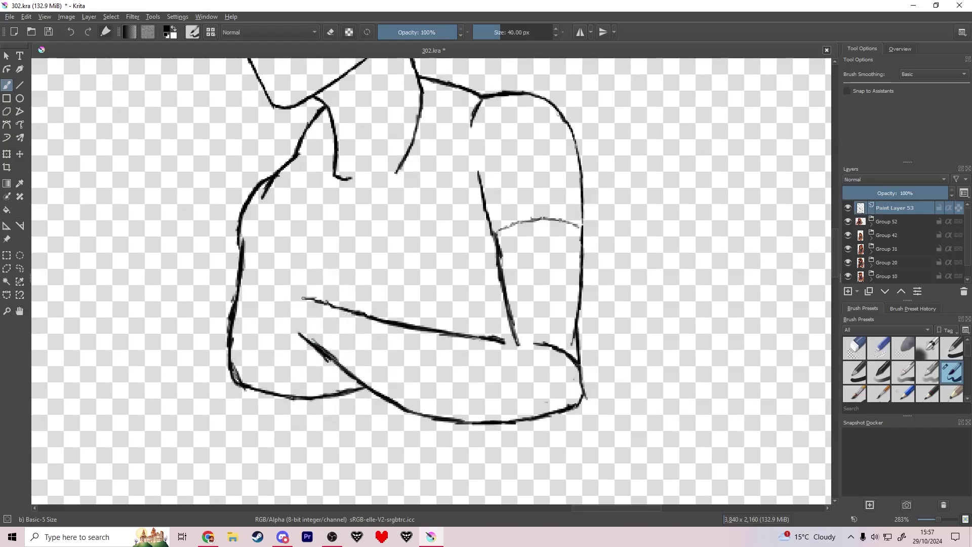
# - Draw a vertical line at the near forearm's wrist end and join the forearm's lower edge to it
pyautogui.moveTo(282, 317); pyautogui.dragTo(292, 250)
pyautogui.press('e')
pyautogui.moveTo(293, 320); pyautogui.dragTo(305, 326)
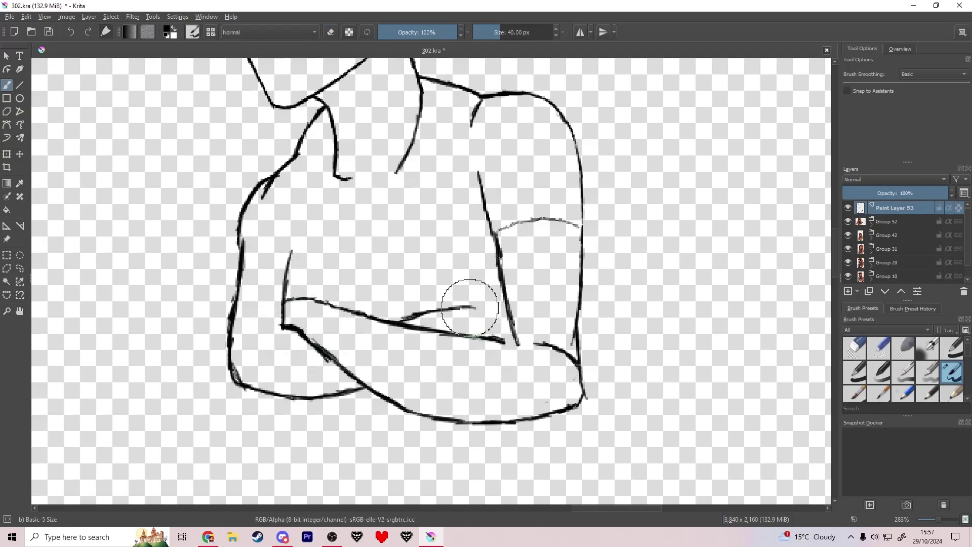
# - Add a bumpy contour above the folded forearm up to the upper arm, and close the inner elbow corner
pyautogui.moveTo(476, 314)
pyautogui.mouseDown()
pyautogui.moveTo(497, 311)
pyautogui.moveTo(461, 307)
pyautogui.moveTo(468, 302)
pyautogui.mouseUp()
pyautogui.press('e')
pyautogui.press('e')
pyautogui.press('e')
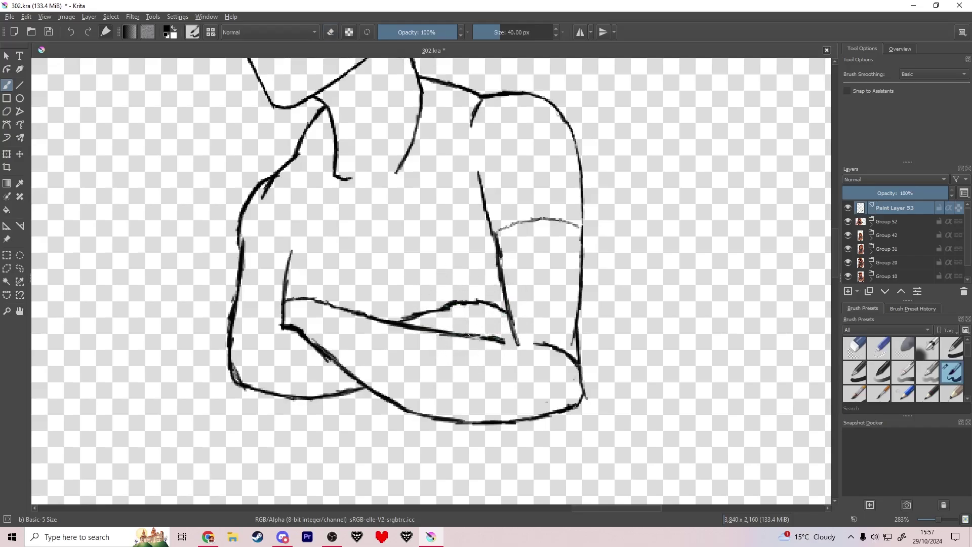
pyautogui.moveTo(504, 342); pyautogui.dragTo(518, 345)
# - Erase the vertical line at the near forearm's wrist end
pyautogui.scroll(-4, 470, 333)
pyautogui.moveTo(447, 316); pyautogui.dragTo(430, 302)
pyautogui.scroll(5, 429, 305)
pyautogui.press('e')
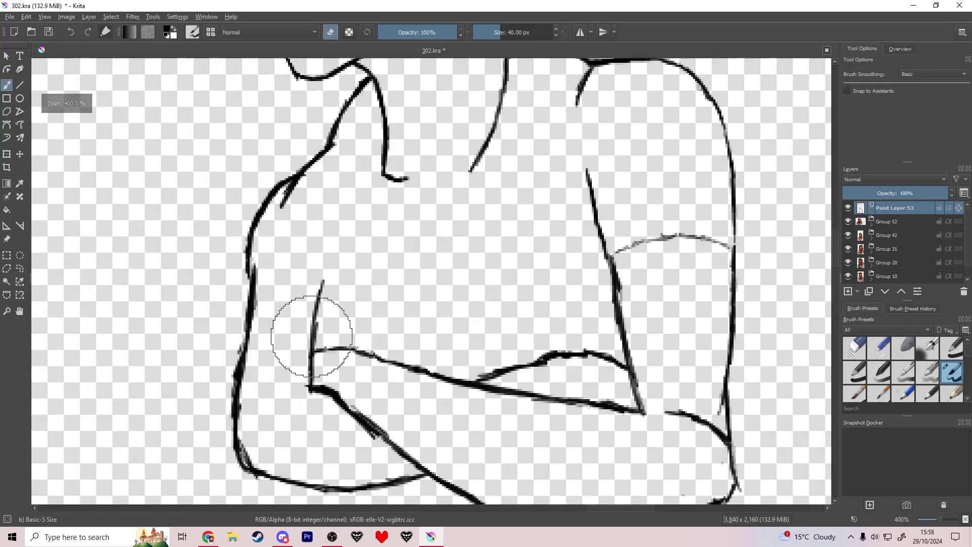
pyautogui.moveTo(319, 284); pyautogui.dragTo(313, 324)
pyautogui.moveTo(314, 374); pyautogui.dragTo(310, 381)
pyautogui.press('e')
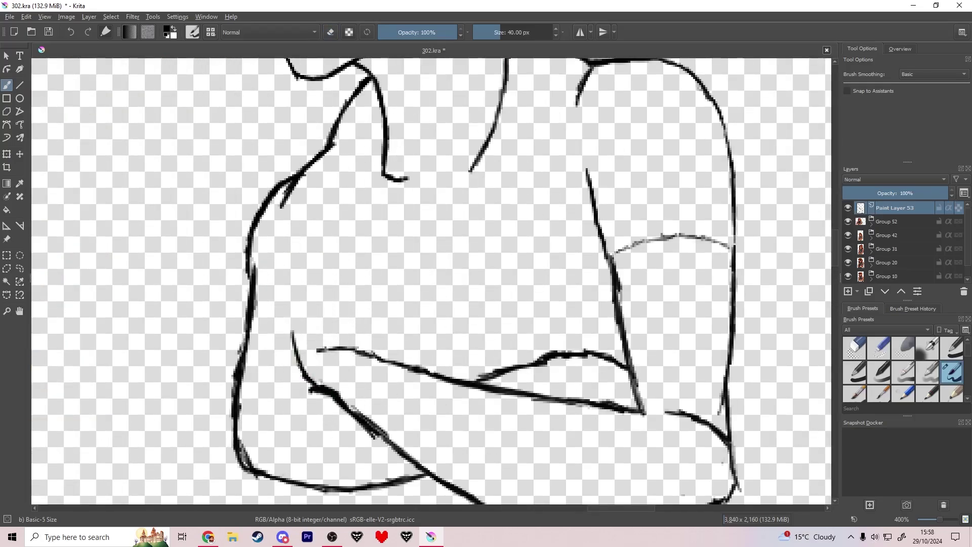
# - Draw the torso's far side as a curve from the near forearm's wrist end up to the neck, erasing stray marks
pyautogui.moveTo(298, 282); pyautogui.dragTo(314, 242)
pyautogui.moveTo(350, 204); pyautogui.dragTo(358, 194)
pyautogui.moveTo(340, 216); pyautogui.dragTo(378, 154)
pyautogui.hotkey('ctrl', 'z')
pyautogui.press('e')
pyautogui.moveTo(353, 274); pyautogui.dragTo(336, 215)
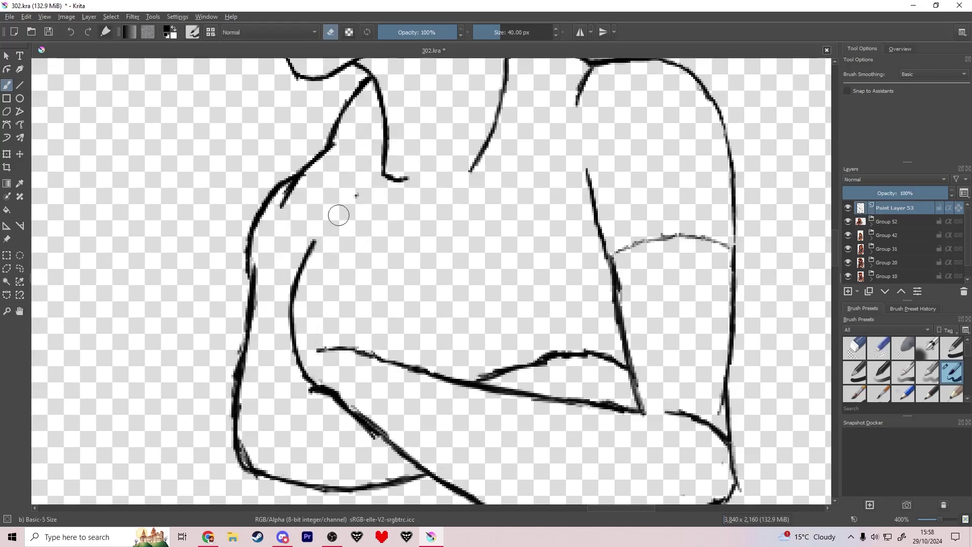
pyautogui.press('e')
pyautogui.moveTo(308, 253); pyautogui.dragTo(362, 138)
# - Erase the inner neck lines and draw the top's near edge from the near upper arm to the base of the neck
pyautogui.moveTo(351, 171)
pyautogui.mouseDown()
pyautogui.moveTo(378, 95)
pyautogui.moveTo(387, 121)
pyautogui.moveTo(499, 105)
pyautogui.mouseUp()
pyautogui.press('e')
pyautogui.moveTo(493, 234); pyautogui.dragTo(419, 362)
pyautogui.press('e')
pyautogui.moveTo(513, 300); pyautogui.dragTo(508, 299)
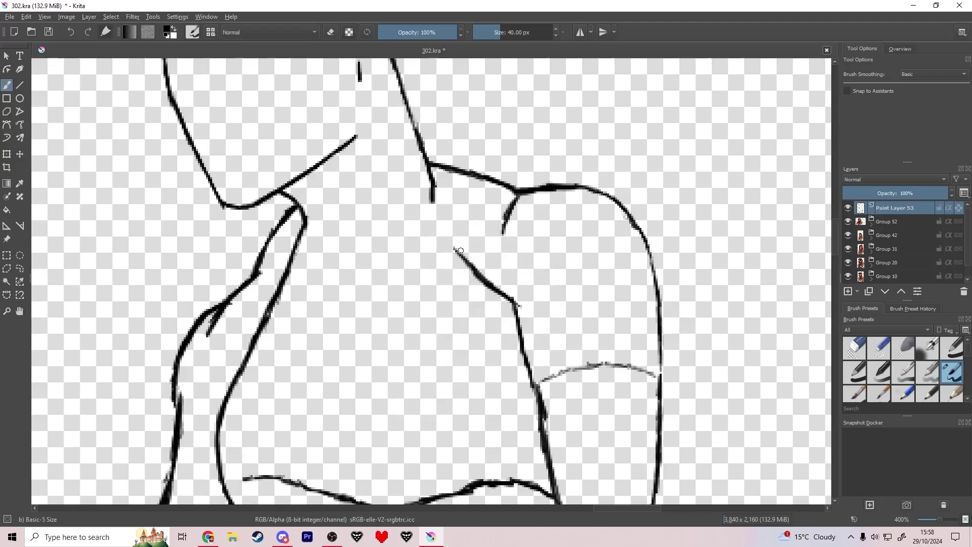
pyautogui.moveTo(461, 251); pyautogui.dragTo(434, 198)
# - Join the near forearm's upper edge to the torso's side line and erase the part of that line below it
pyautogui.scroll(-4, 389, 337)
pyautogui.scroll(5, 363, 377)
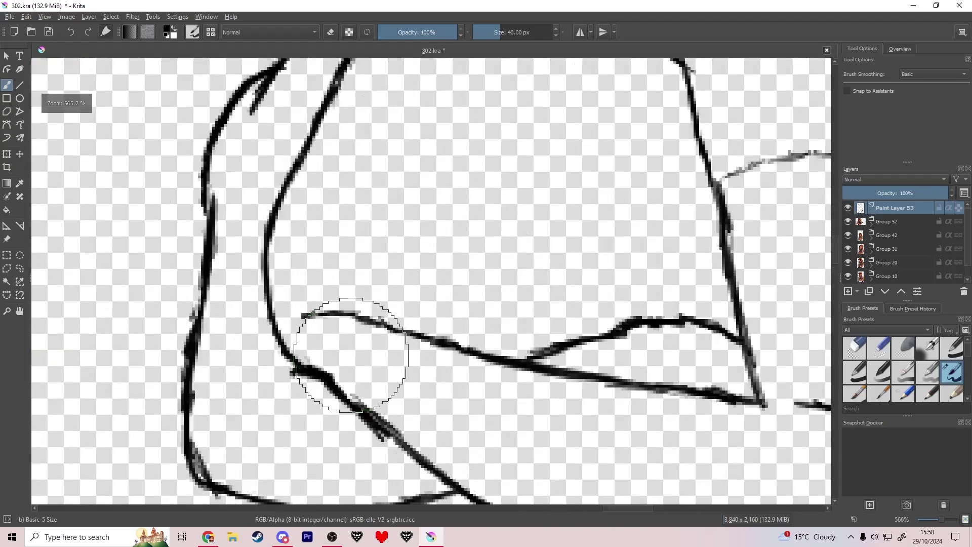
pyautogui.press('e')
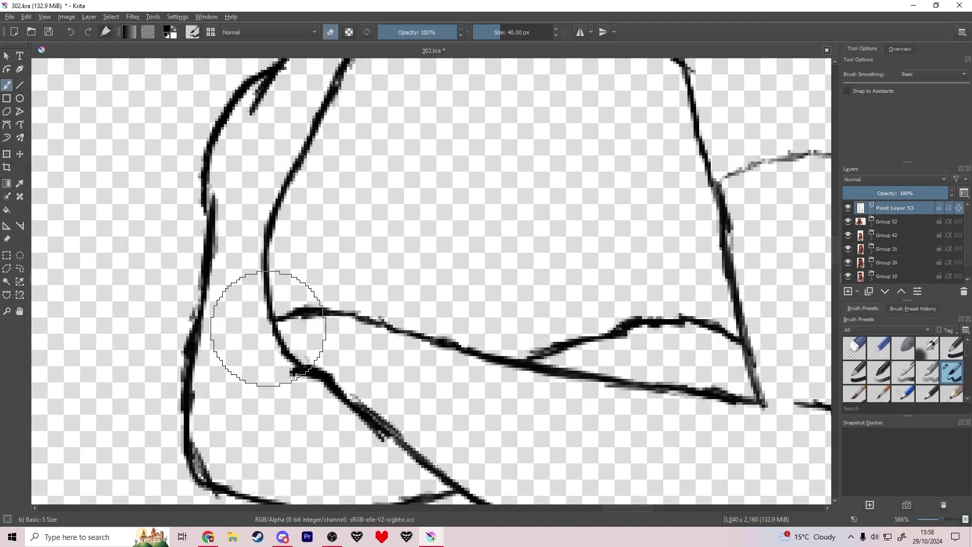
pyautogui.moveTo(276, 341)
pyautogui.mouseDown()
pyautogui.moveTo(277, 330)
pyautogui.moveTo(293, 347)
pyautogui.moveTo(288, 370)
pyautogui.mouseUp()
pyautogui.press('e')
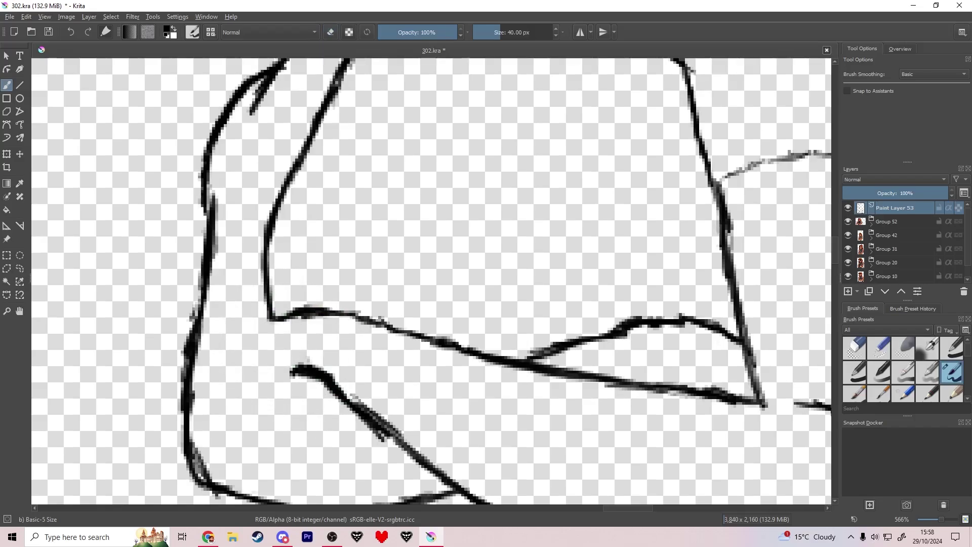
# - Erase the near forearm's wrist end and extend its lower edge into a hand with the lowest finger
pyautogui.scroll(-2, 291, 374)
pyautogui.scroll(2, 291, 370)
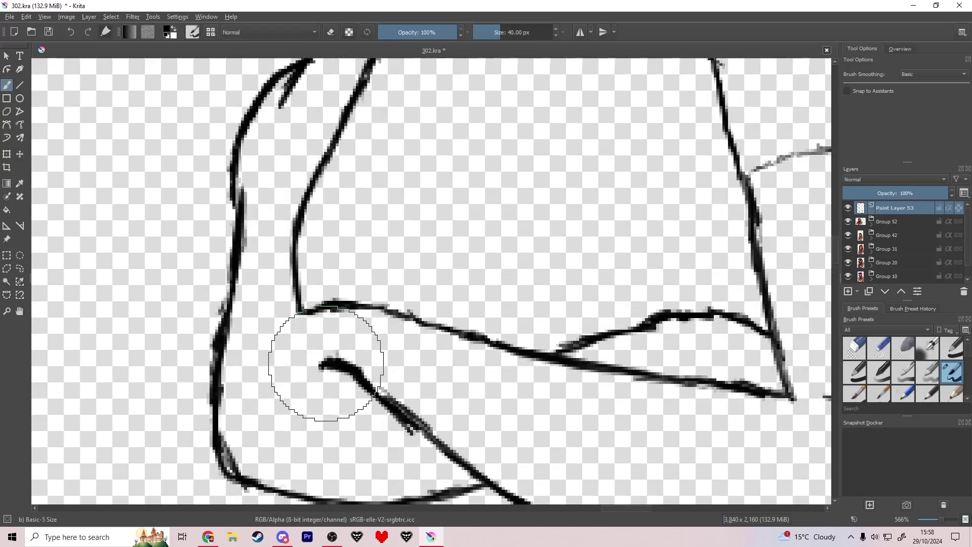
pyautogui.scroll(1, 324, 364)
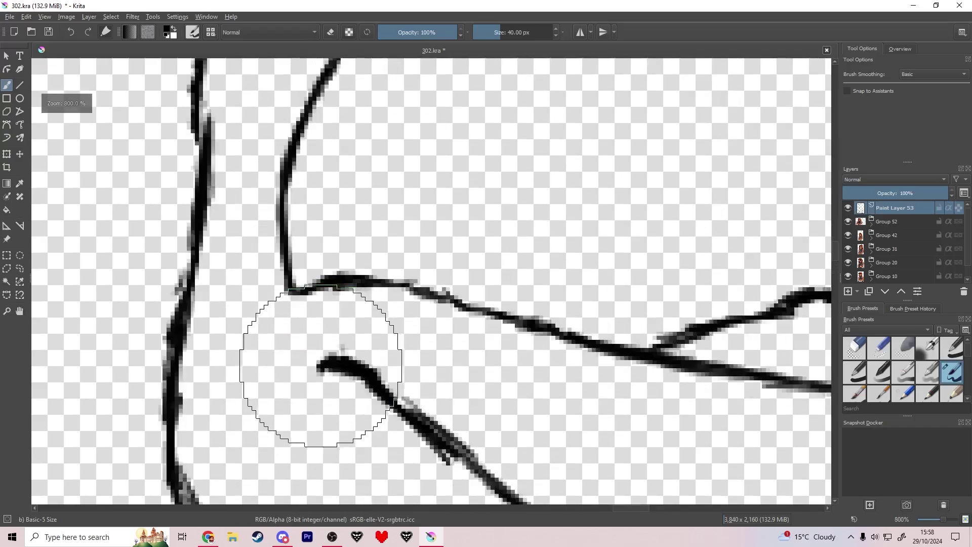
pyautogui.press('e')
pyautogui.moveTo(304, 273)
pyautogui.mouseDown()
pyautogui.moveTo(295, 276)
pyautogui.moveTo(303, 301)
pyautogui.mouseUp()
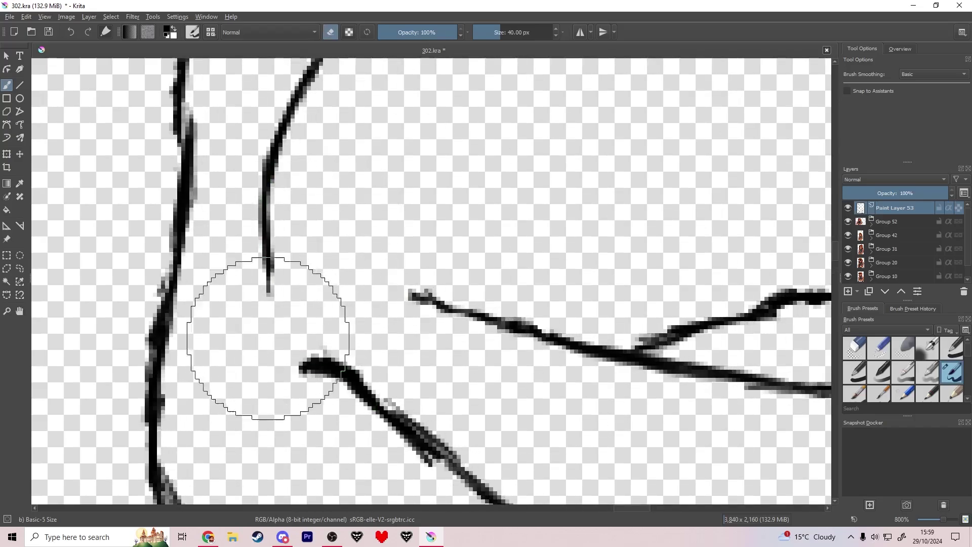
pyautogui.moveTo(314, 349)
pyautogui.mouseDown()
pyautogui.moveTo(313, 360)
pyautogui.moveTo(378, 402)
pyautogui.mouseUp()
pyautogui.press('e')
pyautogui.moveTo(405, 433)
pyautogui.mouseDown()
pyautogui.moveTo(414, 439)
pyautogui.moveTo(259, 381)
pyautogui.moveTo(236, 386)
pyautogui.mouseUp()
pyautogui.moveTo(204, 338)
pyautogui.mouseDown()
pyautogui.moveTo(258, 357)
pyautogui.moveTo(315, 361)
pyautogui.mouseUp()
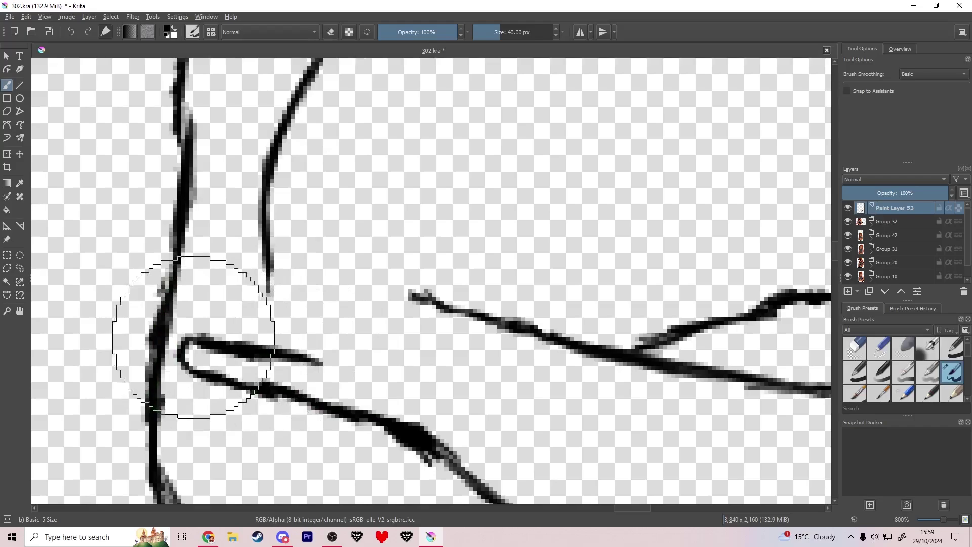
# - Draw a second finger above the lowest one, reaching past the far arm's outer edge
pyautogui.moveTo(197, 339)
pyautogui.mouseDown()
pyautogui.moveTo(179, 322)
pyautogui.moveTo(188, 334)
pyautogui.moveTo(142, 316)
pyautogui.mouseUp()
pyautogui.press('e')
pyautogui.press('e')
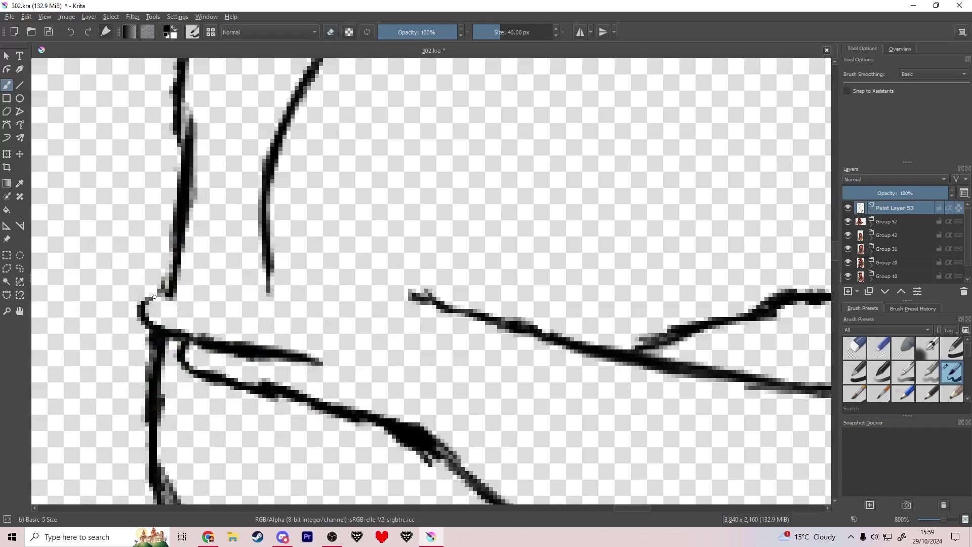
pyautogui.moveTo(208, 299)
pyautogui.mouseDown()
pyautogui.moveTo(276, 297)
pyautogui.moveTo(183, 296)
pyautogui.moveTo(293, 309)
pyautogui.moveTo(327, 328)
pyautogui.mouseUp()
# - Erase the overlapping lines around the second finger and redraw its upper edge
pyautogui.press('e')
pyautogui.press('e')
pyautogui.press('e')
pyautogui.moveTo(202, 350)
pyautogui.mouseDown()
pyautogui.moveTo(310, 367)
pyautogui.moveTo(192, 333)
pyautogui.moveTo(231, 350)
pyautogui.mouseUp()
pyautogui.press('e')
pyautogui.press('e')
pyautogui.press('e')
pyautogui.press('e')
pyautogui.moveTo(156, 292)
pyautogui.mouseDown()
pyautogui.moveTo(240, 296)
pyautogui.moveTo(190, 294)
pyautogui.mouseUp()
pyautogui.press('e')
pyautogui.moveTo(192, 296)
pyautogui.mouseDown()
pyautogui.moveTo(164, 300)
pyautogui.moveTo(265, 300)
pyautogui.mouseUp()
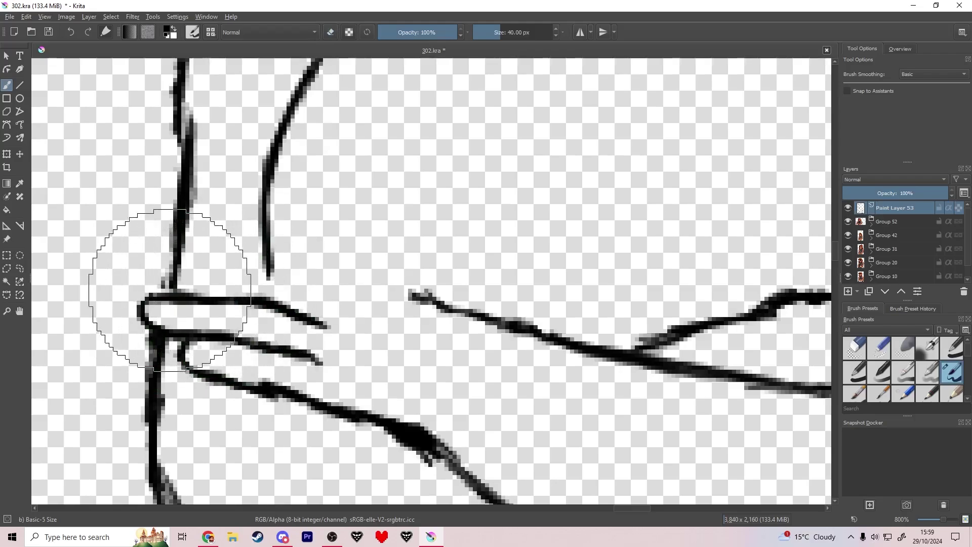
# - Erase the arm outline above the second finger and draw a third finger gripping the far arm
pyautogui.press('e')
pyautogui.moveTo(141, 277)
pyautogui.mouseDown()
pyautogui.moveTo(150, 262)
pyautogui.moveTo(174, 281)
pyautogui.moveTo(175, 274)
pyautogui.mouseUp()
pyautogui.press('e')
pyautogui.moveTo(138, 270); pyautogui.dragTo(259, 259)
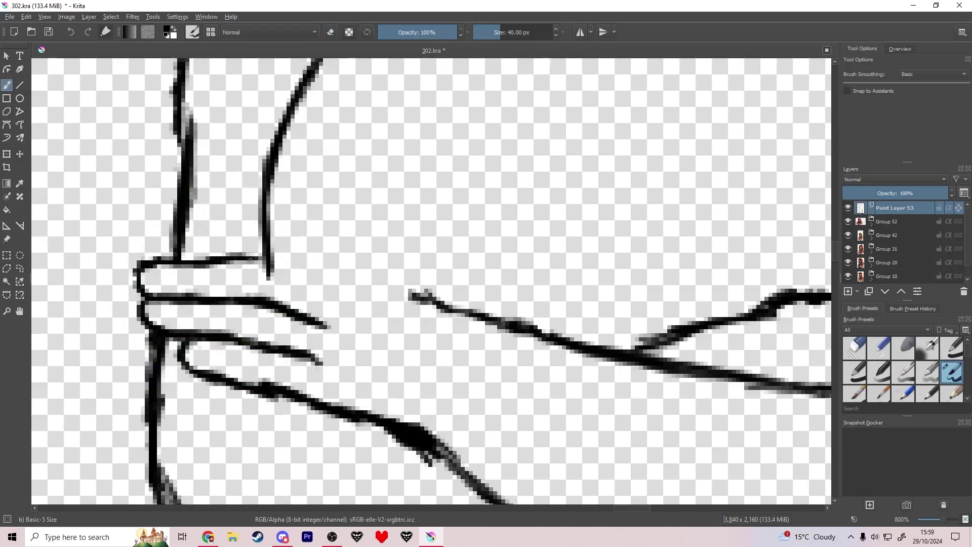
pyautogui.moveTo(316, 284); pyautogui.dragTo(338, 293)
# - Erase the end of the torso's side line and draw the topmost finger against the far arm
pyautogui.press('e')
pyautogui.moveTo(272, 279); pyautogui.dragTo(262, 269)
pyautogui.moveTo(268, 227)
pyautogui.mouseDown()
pyautogui.moveTo(289, 239)
pyautogui.moveTo(267, 216)
pyautogui.mouseUp()
pyautogui.press('e')
pyautogui.moveTo(336, 292); pyautogui.dragTo(239, 224)
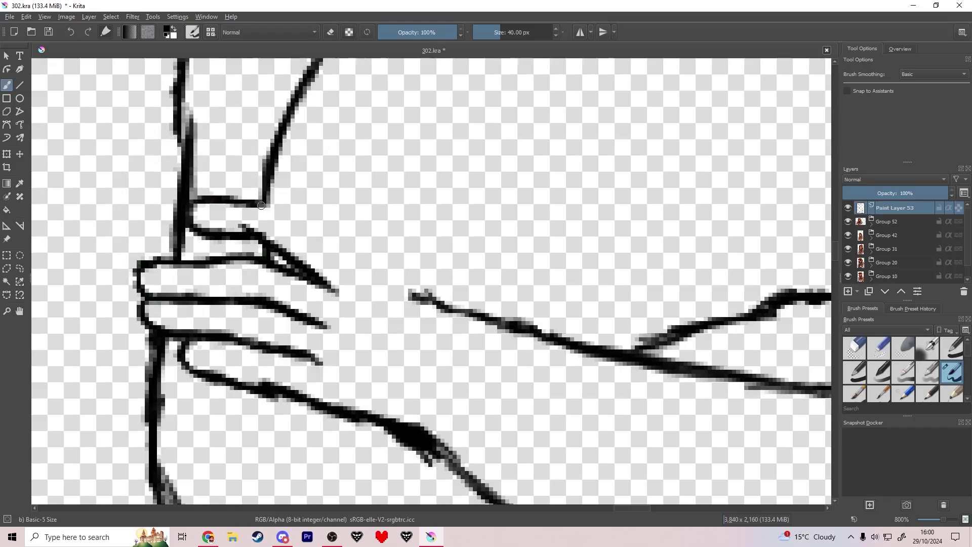
# - Clean up the topmost finger's overlap, connect the hand to the forearm's upper edge, and save the file
pyautogui.press('e')
pyautogui.moveTo(242, 224)
pyautogui.mouseDown()
pyautogui.moveTo(293, 217)
pyautogui.moveTo(354, 271)
pyautogui.moveTo(421, 295)
pyautogui.mouseUp()
pyautogui.press('e')
pyautogui.moveTo(364, 269); pyautogui.dragTo(346, 279)
pyautogui.press('e')
pyautogui.moveTo(347, 278)
pyautogui.mouseDown()
pyautogui.moveTo(370, 283)
pyautogui.moveTo(366, 261)
pyautogui.moveTo(334, 250)
pyautogui.moveTo(360, 274)
pyautogui.mouseUp()
pyautogui.press('e')
pyautogui.scroll(-6, 356, 280)
pyautogui.scroll(-2, 433, 288)
pyautogui.hotkey('ctrl', 's')
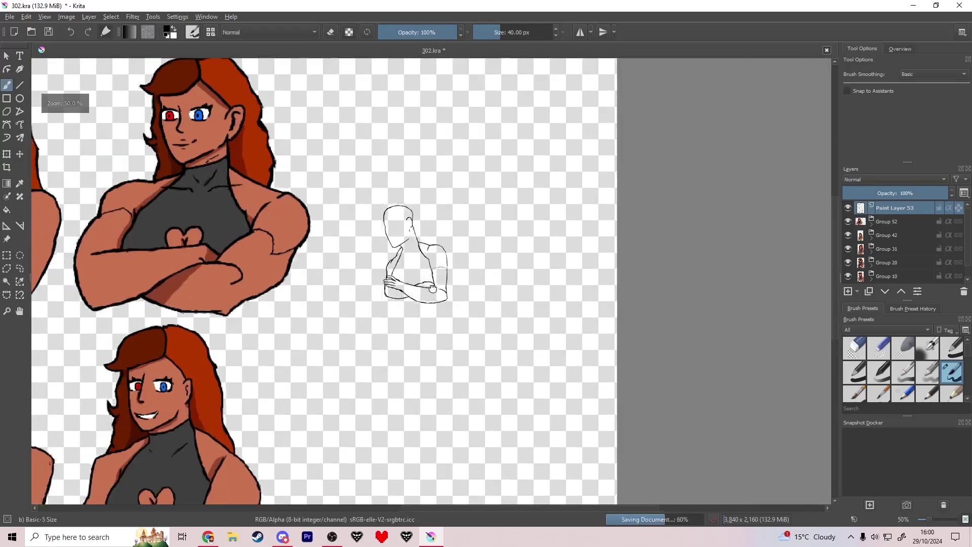
# - Draw a heart on the chest just above the folded forearms and save the file
pyautogui.scroll(5, 432, 287)
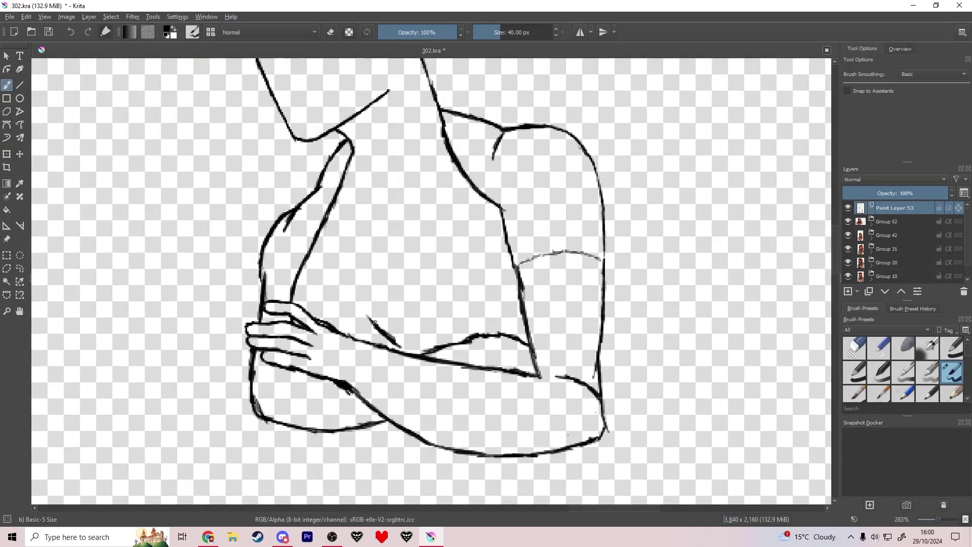
pyautogui.moveTo(361, 298); pyautogui.dragTo(369, 318)
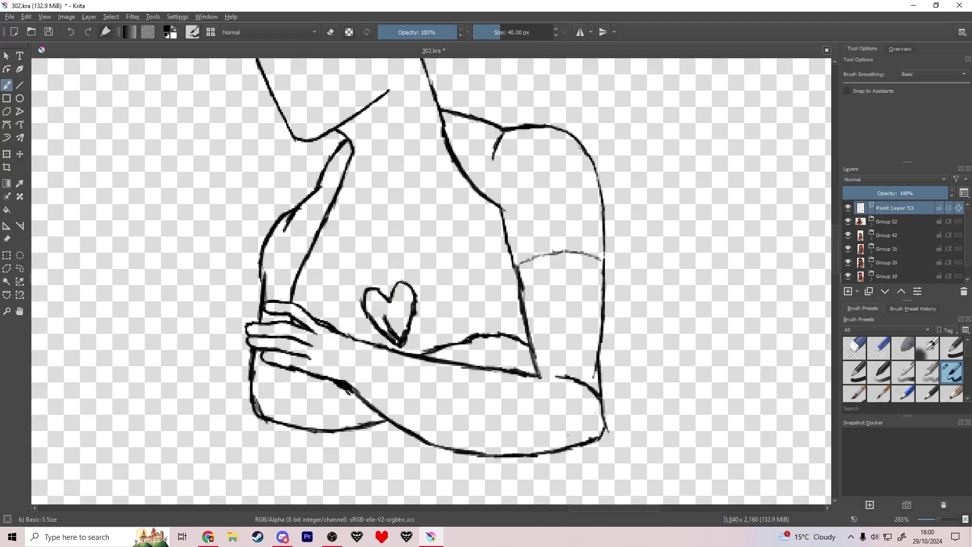
pyautogui.hotkey('ctrl', 'z')
pyautogui.hotkey('ctrl', 'z')
pyautogui.scroll(-5, 400, 312)
pyautogui.hotkey('ctrl', 's')
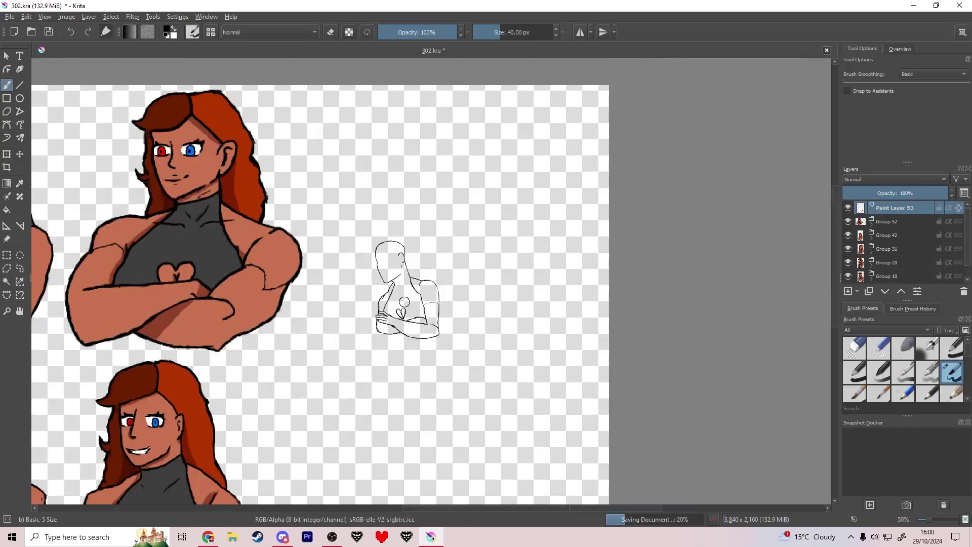
# - Select the head with a freehand outline, scale it down slightly, and position it on the neck
pyautogui.scroll(4, 390, 279)
pyautogui.moveTo(397, 293); pyautogui.dragTo(410, 339)
pyautogui.scroll(1, 405, 289)
pyautogui.click(19, 269)
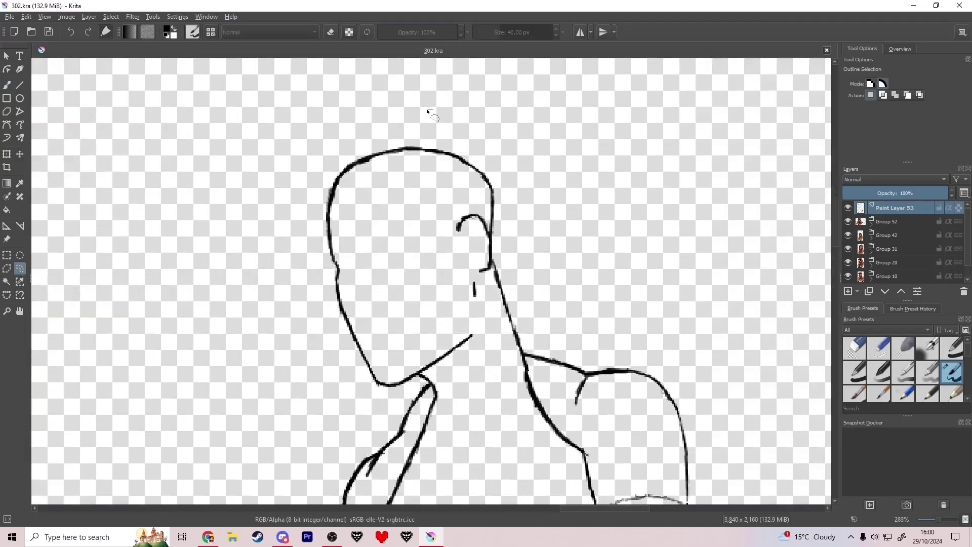
pyautogui.moveTo(433, 109); pyautogui.dragTo(413, 384)
pyautogui.moveTo(477, 125); pyautogui.dragTo(434, 110)
pyautogui.hotkey('ctrl', 't')
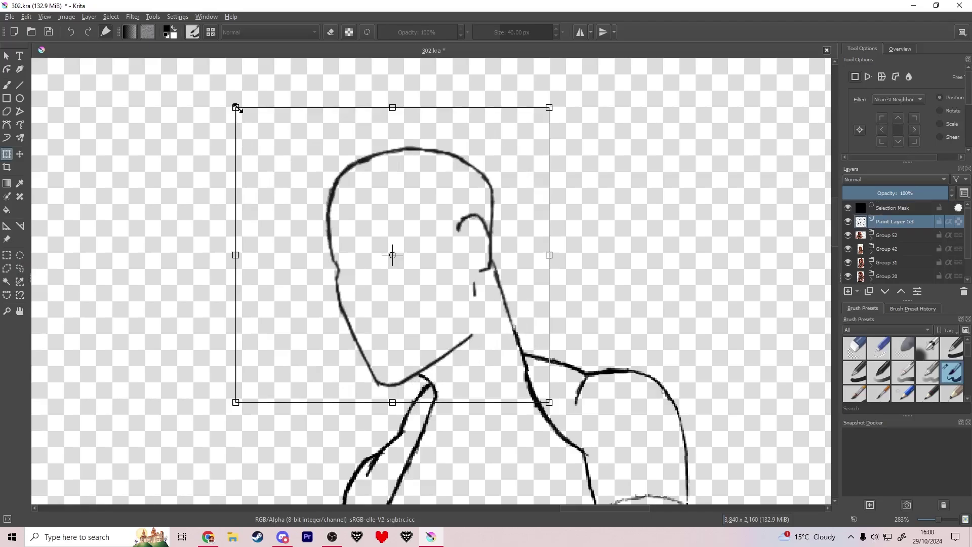
pyautogui.moveTo(236, 106); pyautogui.dragTo(295, 163)
pyautogui.moveTo(387, 236); pyautogui.dragTo(380, 224)
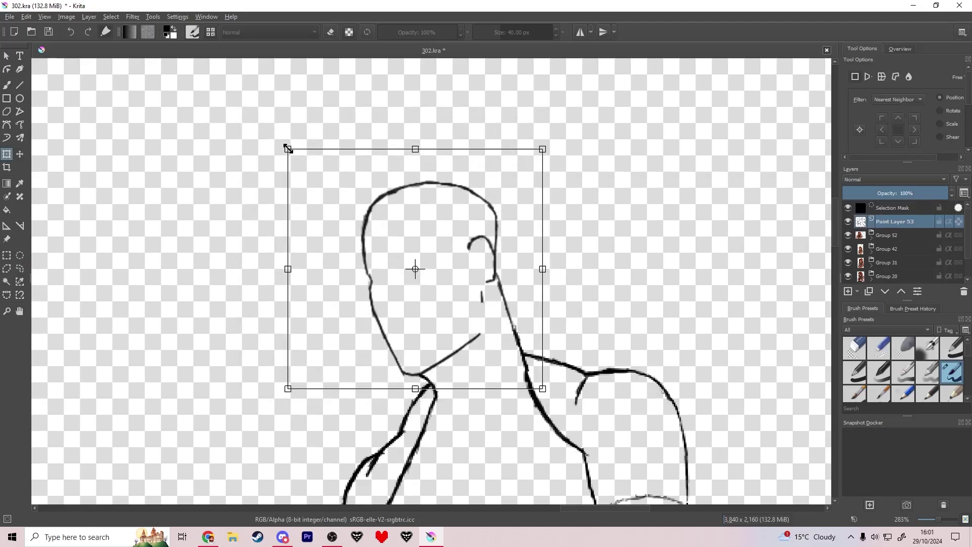
pyautogui.moveTo(289, 149); pyautogui.dragTo(270, 130)
pyautogui.moveTo(340, 182); pyautogui.dragTo(344, 188)
pyautogui.press('Return')
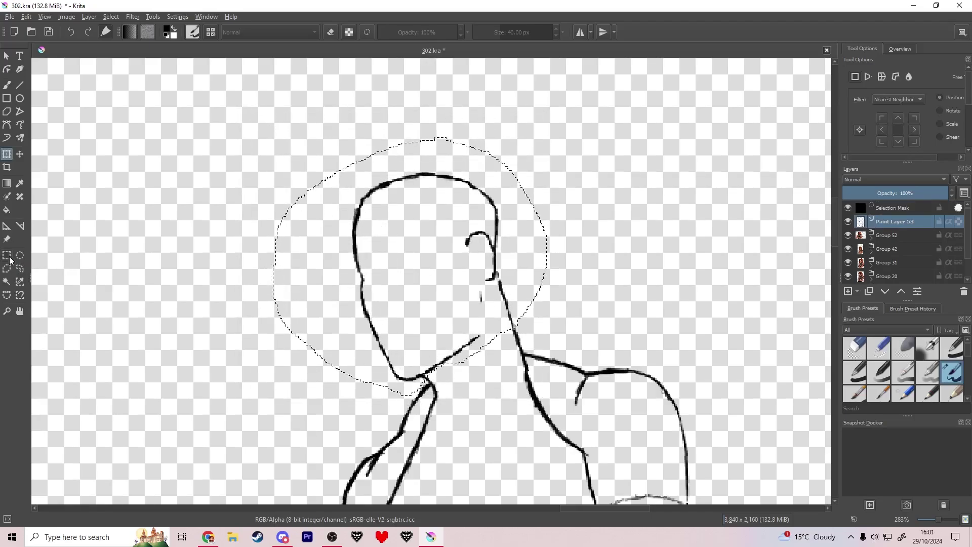
# - Clear the selection, erase stray marks around the resized head, and save the file
pyautogui.click(8, 257)
pyautogui.click(152, 304)
pyautogui.press('b')
pyautogui.press('e')
pyautogui.scroll(3, 428, 422)
pyautogui.moveTo(411, 278); pyautogui.dragTo(396, 287)
pyautogui.moveTo(655, 155)
pyautogui.mouseDown()
pyautogui.moveTo(666, 157)
pyautogui.moveTo(653, 162)
pyautogui.mouseUp()
pyautogui.press('e')
pyautogui.press('e')
pyautogui.scroll(-2, 497, 431)
pyautogui.scroll(1, 466, 378)
pyautogui.hotkey('ctrl', 's')
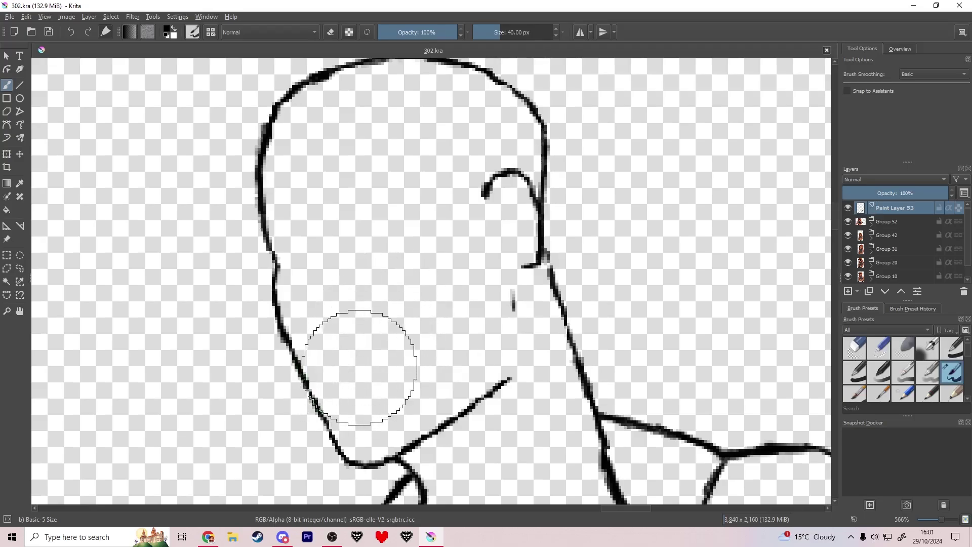
# - Draw the nose and the far eye's upper lid, outer edge and short lower lid line
pyautogui.moveTo(348, 275); pyautogui.dragTo(354, 239)
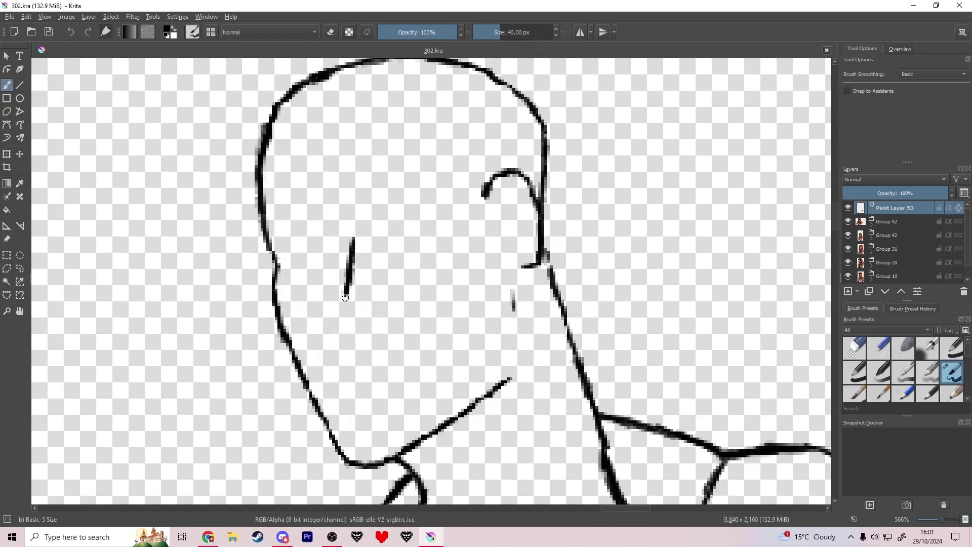
pyautogui.moveTo(345, 323); pyautogui.dragTo(364, 328)
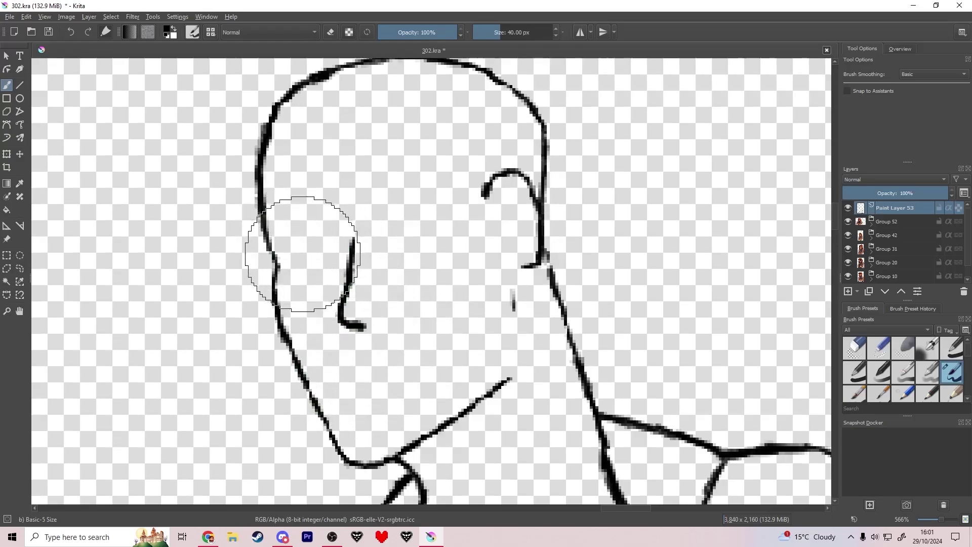
pyautogui.moveTo(286, 267)
pyautogui.mouseDown()
pyautogui.moveTo(299, 258)
pyautogui.moveTo(287, 275)
pyautogui.moveTo(304, 292)
pyautogui.moveTo(287, 271)
pyautogui.mouseUp()
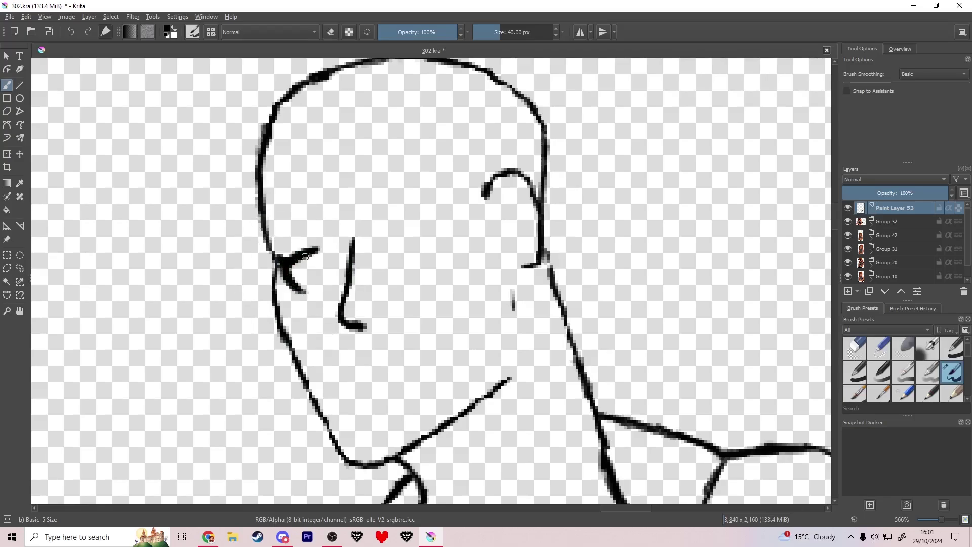
pyautogui.moveTo(331, 249); pyautogui.dragTo(353, 244)
pyautogui.moveTo(293, 249); pyautogui.dragTo(323, 245)
pyautogui.moveTo(290, 251); pyautogui.dragTo(293, 248)
pyautogui.press('e')
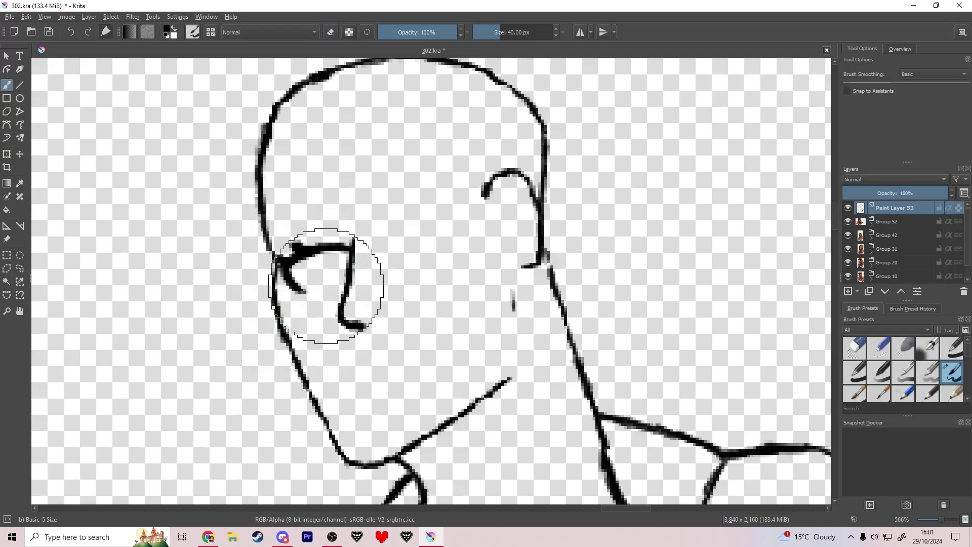
pyautogui.moveTo(313, 293); pyautogui.dragTo(338, 284)
pyautogui.hotkey('ctrl', 'z')
pyautogui.hotkey('ctrl', 'z')
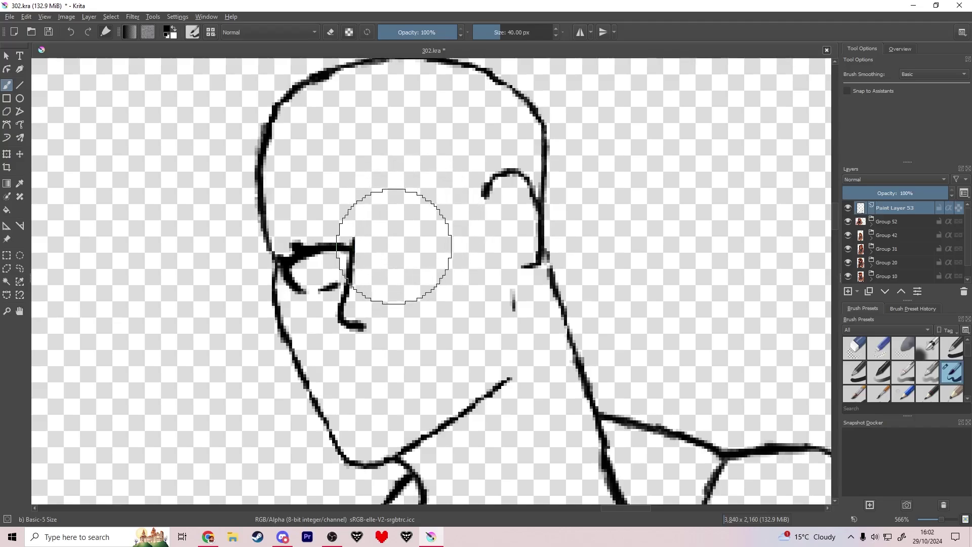
# - Draw the near eye's curved upper lid and its outer corner
pyautogui.moveTo(391, 241)
pyautogui.mouseDown()
pyautogui.moveTo(461, 226)
pyautogui.moveTo(407, 228)
pyautogui.moveTo(467, 228)
pyautogui.mouseUp()
pyautogui.hotkey('ctrl', 'z')
pyautogui.hotkey('ctrl', 'z')
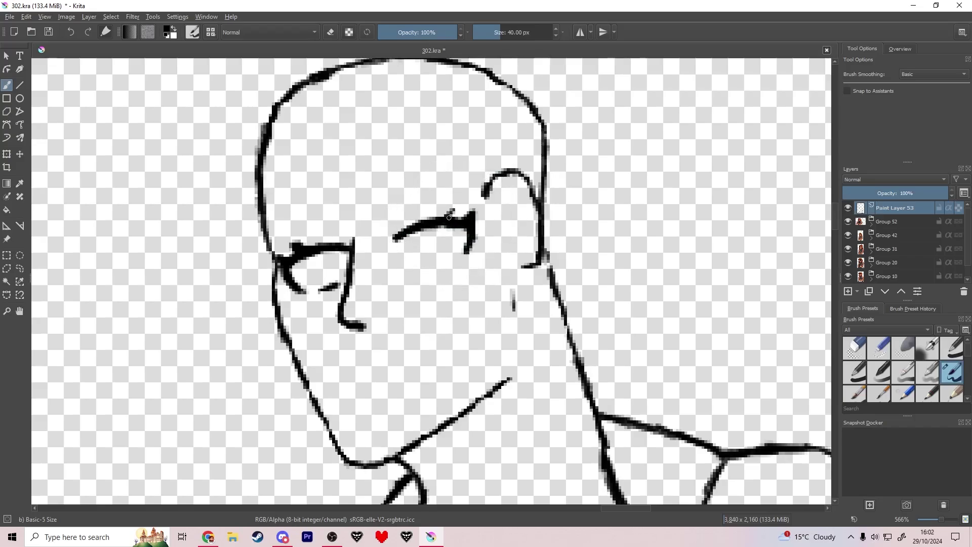
# - Add irises to both eyes, finish the near eye's lashes and lower lid, and save the file
pyautogui.moveTo(449, 217)
pyautogui.mouseDown()
pyautogui.moveTo(477, 219)
pyautogui.moveTo(465, 254)
pyautogui.moveTo(428, 269)
pyautogui.mouseUp()
pyautogui.press('e')
pyautogui.press('e')
pyautogui.press('e')
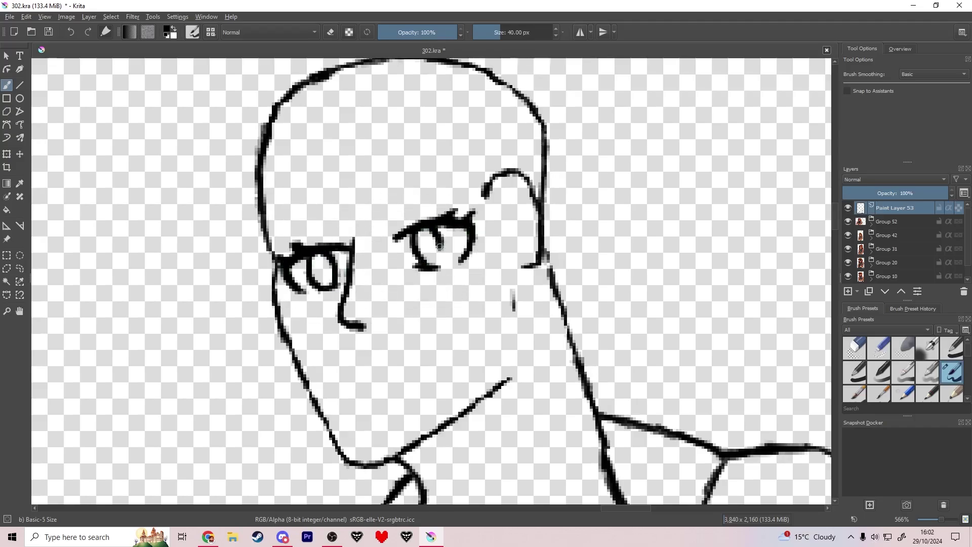
pyautogui.moveTo(434, 265); pyautogui.dragTo(429, 263)
pyautogui.scroll(-4, 417, 262)
pyautogui.scroll(4, 416, 277)
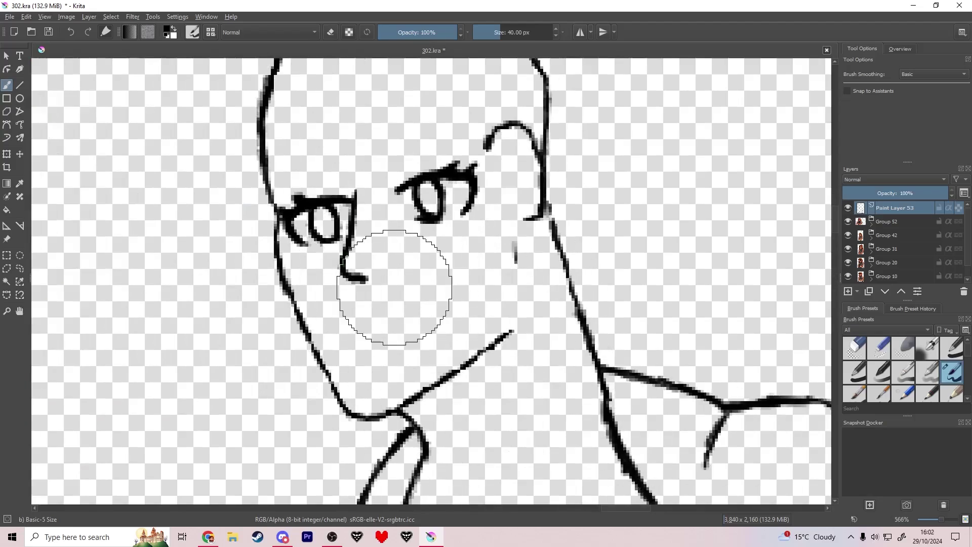
pyautogui.hotkey('ctrl', 's')
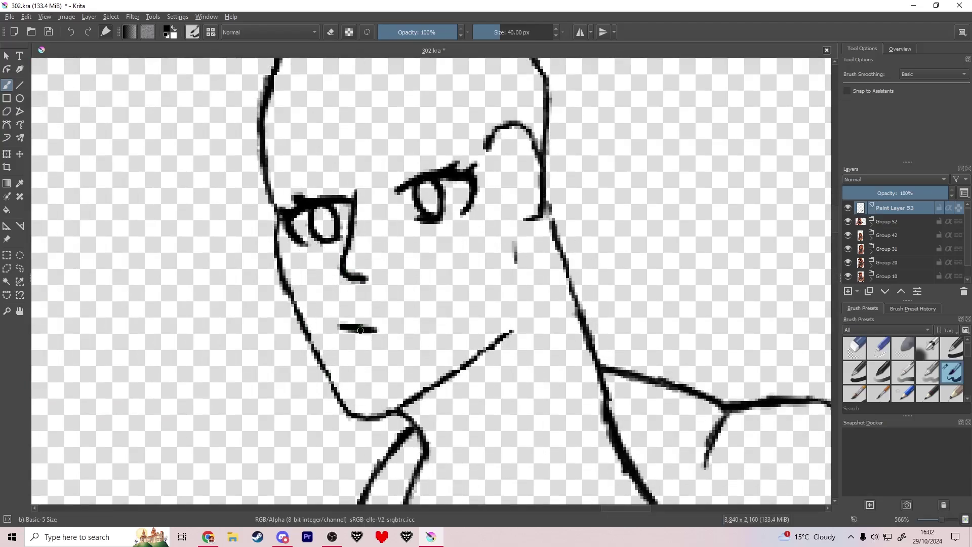
# - Draw a slightly smiling mouth below the nose, with short lines for the upper and lower lips
pyautogui.moveTo(361, 330)
pyautogui.mouseDown()
pyautogui.moveTo(390, 328)
pyautogui.moveTo(425, 303)
pyautogui.moveTo(382, 309)
pyautogui.mouseUp()
pyautogui.moveTo(361, 347); pyautogui.dragTo(388, 346)
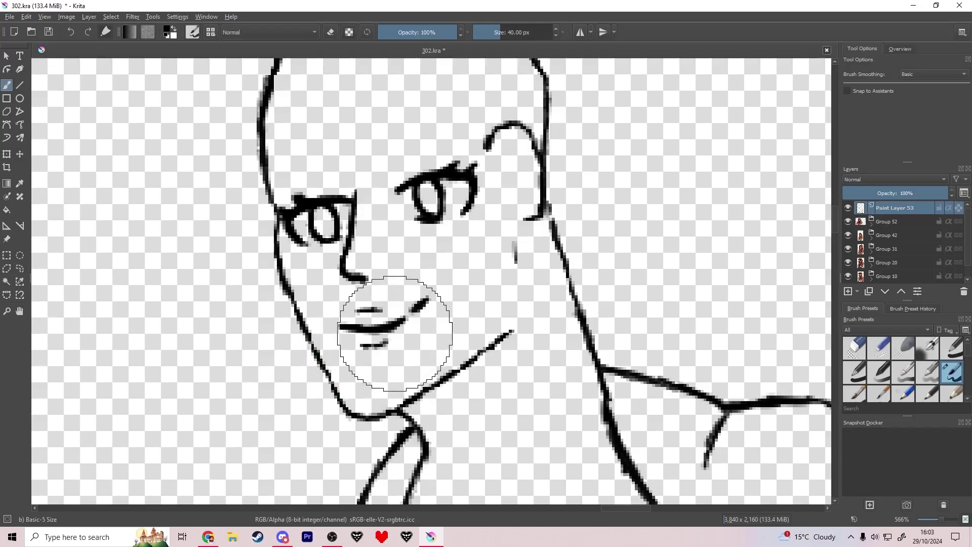
pyautogui.scroll(3, 488, 402)
pyautogui.moveTo(228, 282)
pyautogui.mouseDown()
pyautogui.moveTo(273, 285)
pyautogui.moveTo(338, 263)
pyautogui.moveTo(384, 229)
pyautogui.moveTo(262, 274)
pyautogui.moveTo(358, 247)
pyautogui.moveTo(418, 208)
pyautogui.moveTo(431, 188)
pyautogui.mouseUp()
pyautogui.hotkey('ctrl', 'z')
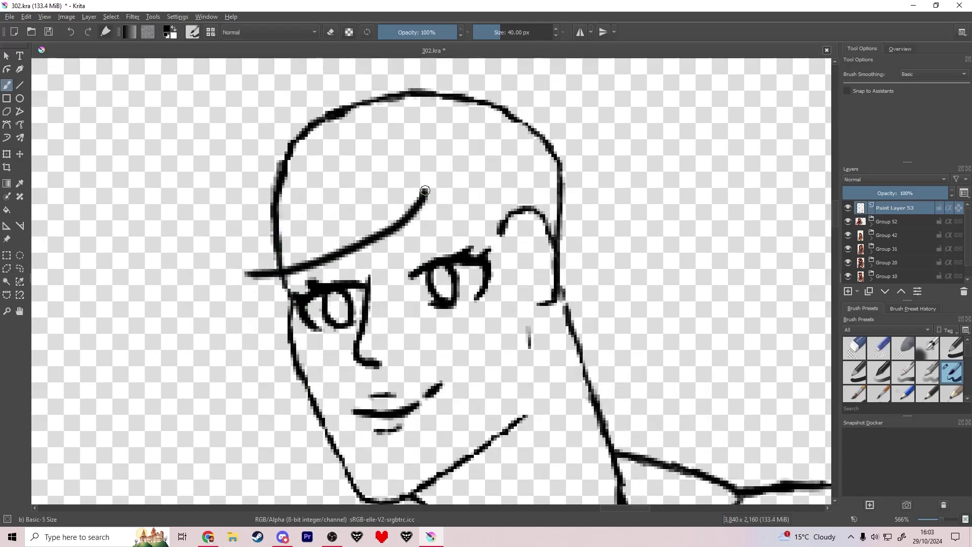
pyautogui.hotkey('ctrl', 'z')
# - Draw the parted hairline across the forehead to the ear and outline the swept fringe above the far eye
pyautogui.moveTo(236, 261)
pyautogui.mouseDown()
pyautogui.moveTo(268, 257)
pyautogui.moveTo(389, 179)
pyautogui.moveTo(506, 229)
pyautogui.mouseUp()
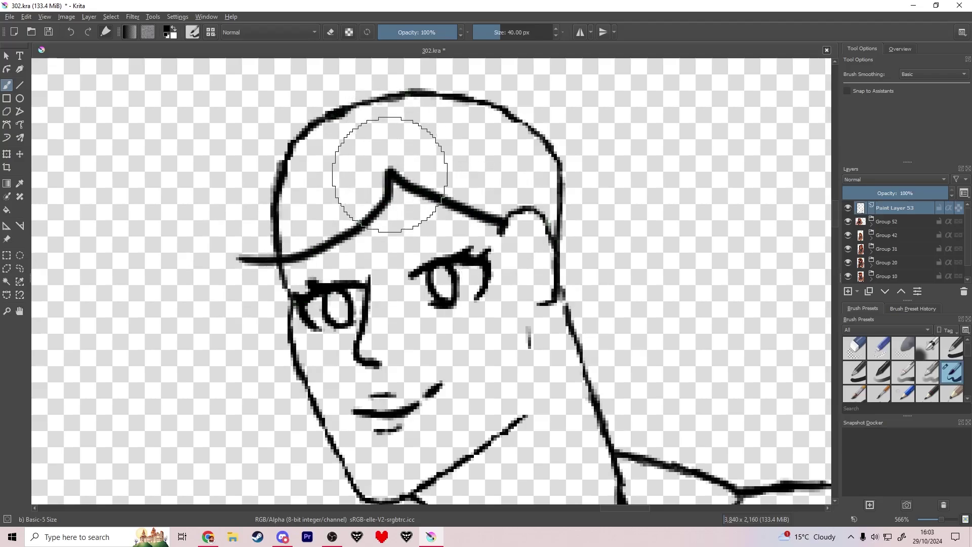
pyautogui.moveTo(390, 174)
pyautogui.mouseDown()
pyautogui.moveTo(372, 116)
pyautogui.moveTo(345, 87)
pyautogui.mouseUp()
pyautogui.moveTo(220, 251)
pyautogui.mouseDown()
pyautogui.moveTo(240, 259)
pyautogui.moveTo(246, 227)
pyautogui.mouseUp()
pyautogui.moveTo(238, 238)
pyautogui.mouseDown()
pyautogui.moveTo(262, 130)
pyautogui.moveTo(315, 83)
pyautogui.moveTo(349, 76)
pyautogui.mouseUp()
# - Erase the bald skull outline inside the fringe and across the top and back of the head
pyautogui.press('e')
pyautogui.moveTo(345, 92)
pyautogui.mouseDown()
pyautogui.moveTo(358, 91)
pyautogui.moveTo(341, 94)
pyautogui.moveTo(276, 225)
pyautogui.moveTo(278, 253)
pyautogui.mouseUp()
pyautogui.press('e')
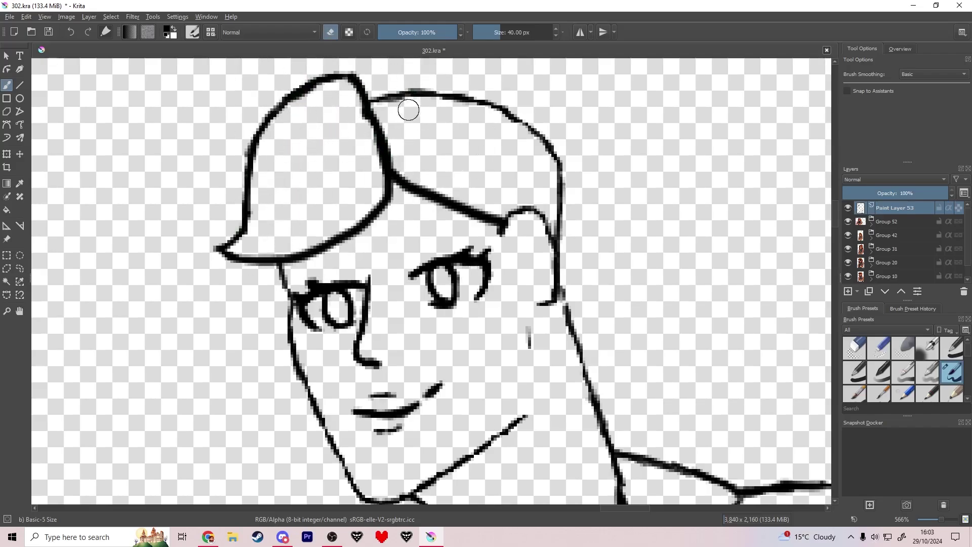
pyautogui.moveTo(408, 101)
pyautogui.mouseDown()
pyautogui.moveTo(520, 122)
pyautogui.moveTo(543, 191)
pyautogui.mouseUp()
pyautogui.press('e')
# - Draw the long wavy hair from the parting to the near shoulder and down beside the far cheek, and save the file
pyautogui.moveTo(351, 77); pyautogui.dragTo(514, 105)
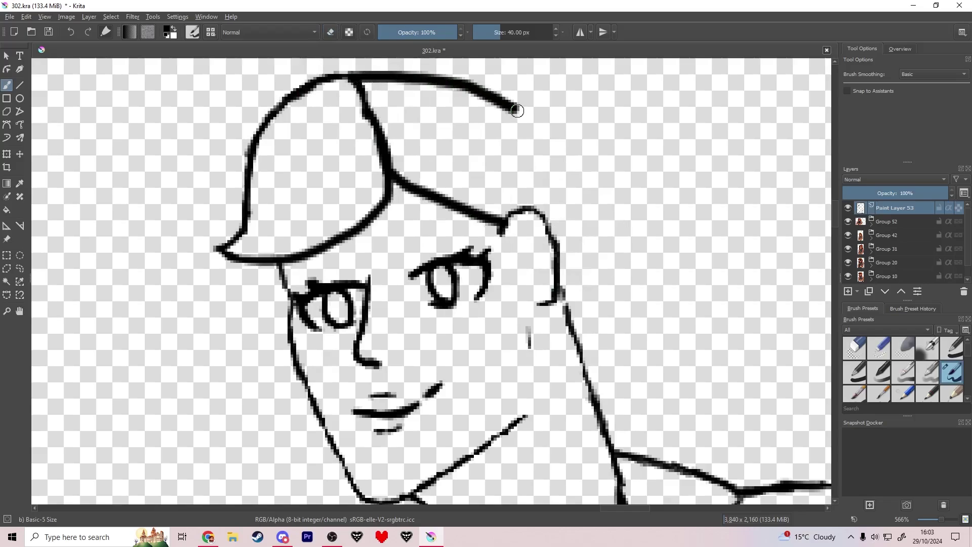
pyautogui.hotkey('ctrl', 'z')
pyautogui.moveTo(352, 77)
pyautogui.mouseDown()
pyautogui.moveTo(484, 62)
pyautogui.moveTo(653, 188)
pyautogui.moveTo(746, 486)
pyautogui.mouseUp()
pyautogui.press('-')
pyautogui.press('-')
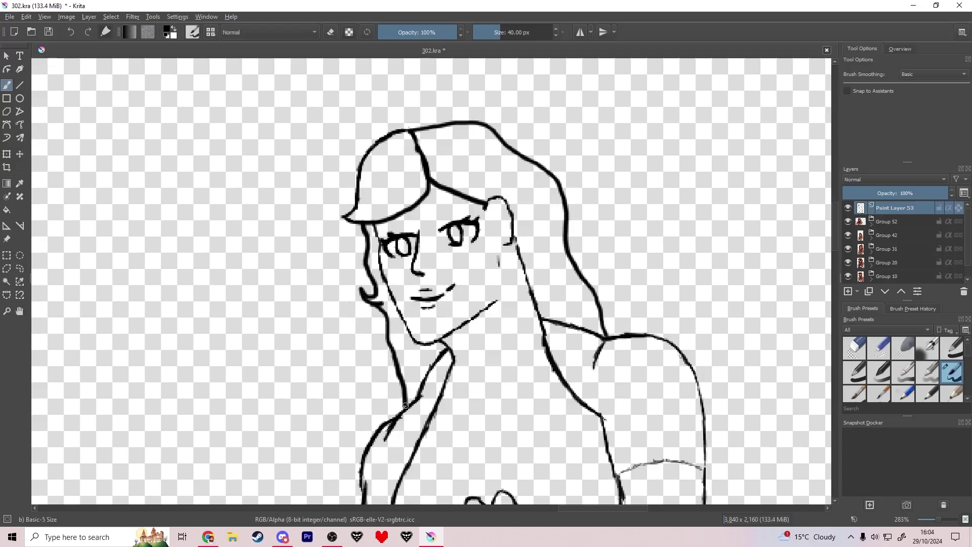
pyautogui.press('e')
pyautogui.press('e')
pyautogui.scroll(-5, 436, 215)
pyautogui.scroll(7, 437, 222)
pyautogui.hotkey('ctrl', 's')
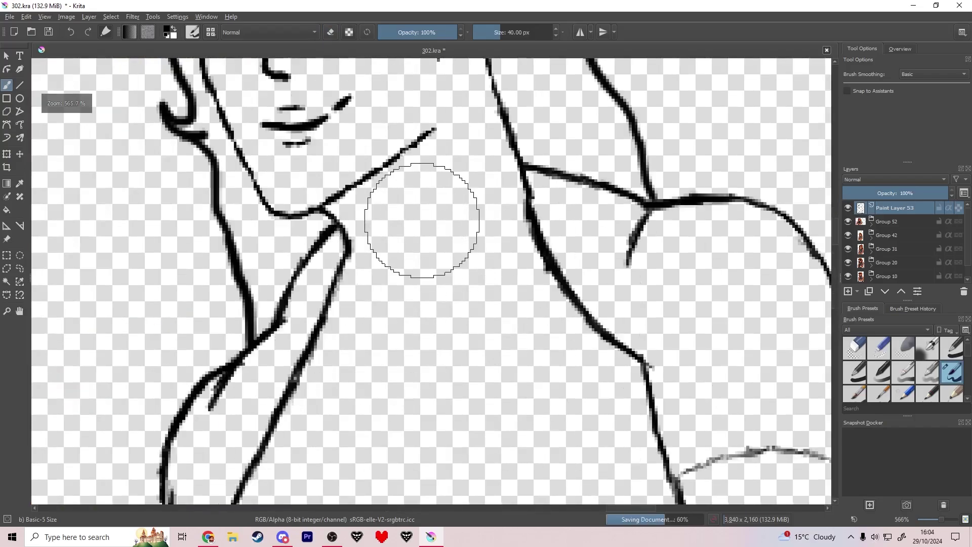
# - Draw a curved neck line below the jaw from the collar point to the back of the neck, tidy its junction, and save the file
pyautogui.moveTo(353, 215); pyautogui.dragTo(336, 217)
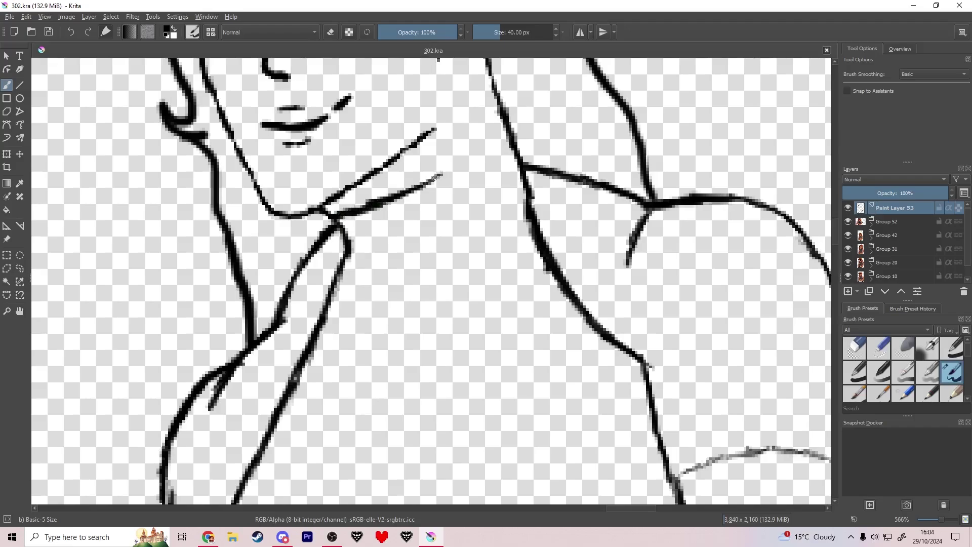
pyautogui.moveTo(494, 122); pyautogui.dragTo(484, 132)
pyautogui.scroll(-7, 483, 148)
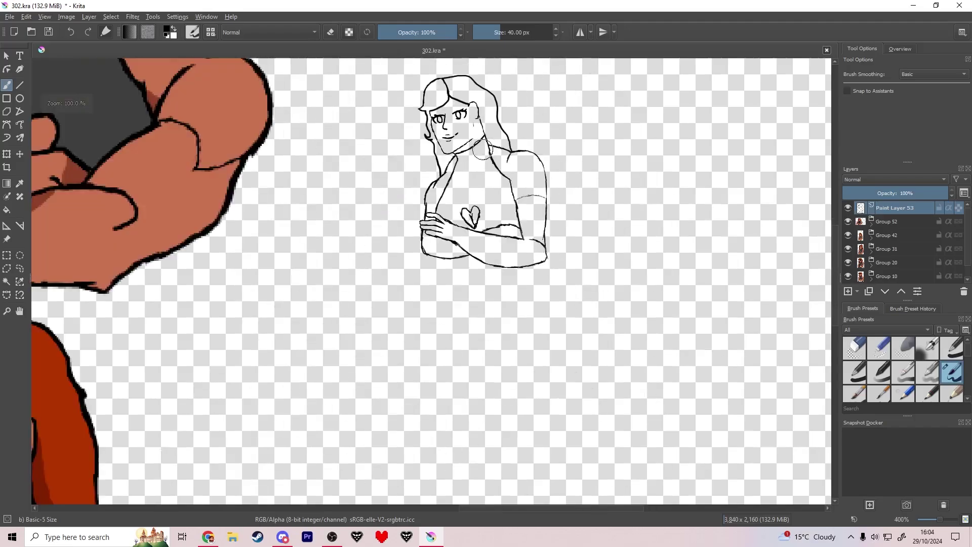
pyautogui.scroll(9, 490, 159)
pyautogui.press('e')
pyautogui.moveTo(372, 239)
pyautogui.mouseDown()
pyautogui.moveTo(395, 246)
pyautogui.moveTo(403, 277)
pyautogui.moveTo(404, 249)
pyautogui.moveTo(386, 211)
pyautogui.mouseUp()
pyautogui.press('e')
pyautogui.moveTo(396, 250); pyautogui.dragTo(379, 276)
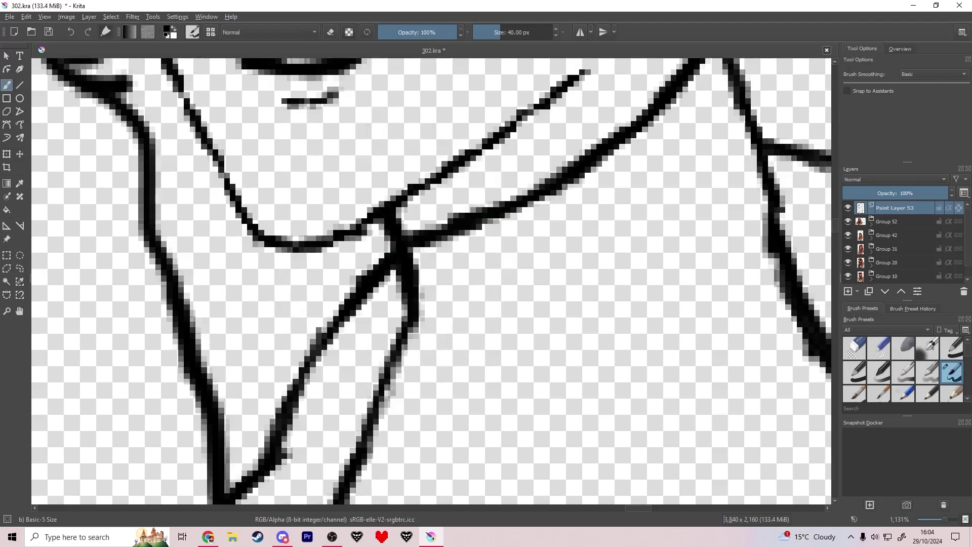
pyautogui.scroll(-9, 440, 265)
pyautogui.hotkey('ctrl', 's')
# - Erase the faint curved line across the near upper arm and save the file
pyautogui.scroll(2, 476, 277)
pyautogui.scroll(4, 474, 298)
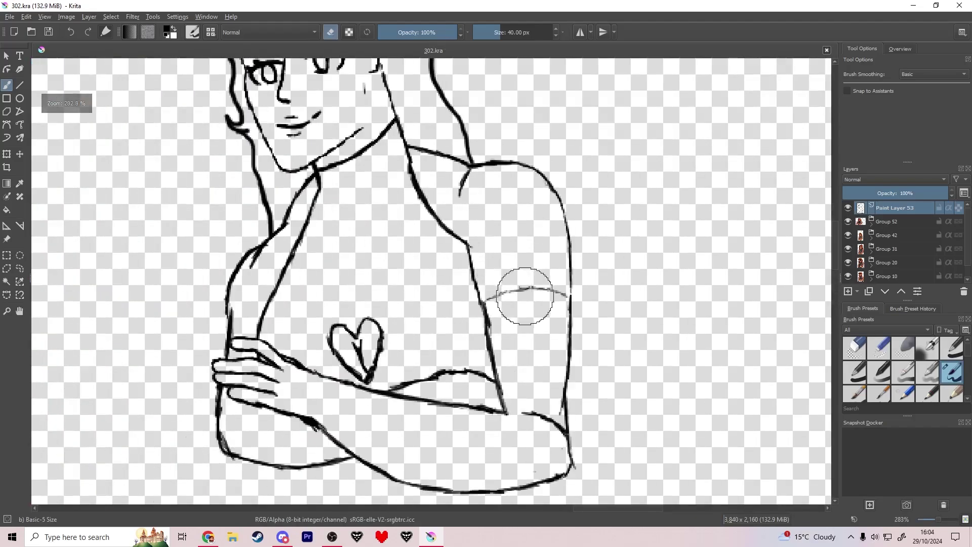
pyautogui.press('e')
pyautogui.moveTo(522, 293); pyautogui.dragTo(491, 300)
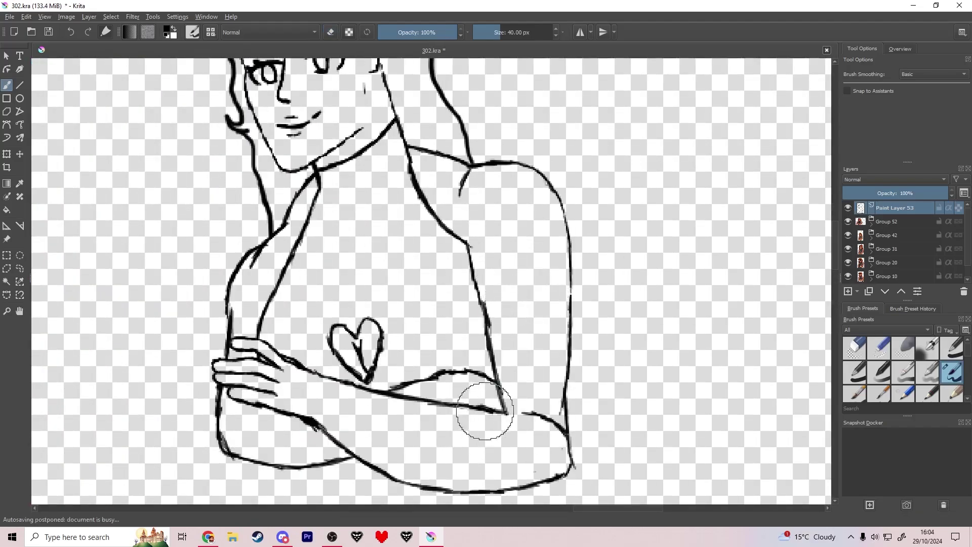
pyautogui.moveTo(482, 412)
pyautogui.mouseDown()
pyautogui.moveTo(495, 404)
pyautogui.moveTo(521, 413)
pyautogui.mouseUp()
pyautogui.press('e')
pyautogui.hotkey('ctrl', 'z')
pyautogui.hotkey('ctrl', 's')
# - Add a new paint layer below the line art layer and sample the skin colour from the finished character
pyautogui.scroll(-6, 403, 337)
pyautogui.scroll(1, 403, 337)
pyautogui.click(849, 291)
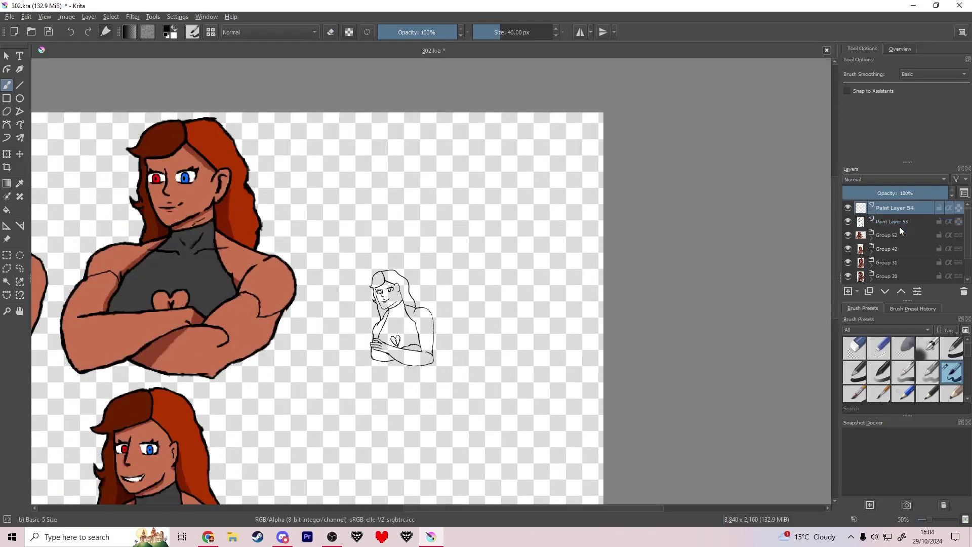
pyautogui.moveTo(899, 208); pyautogui.dragTo(899, 227)
pyautogui.press('x')
pyautogui.keyDown('ctrl'); pyautogui.click(268, 289); pyautogui.keyUp('ctrl')
# - Paint a skin-coloured border inside the outline of the far shoulder and upper arm down to the fingers
pyautogui.scroll(5, 401, 347)
pyautogui.moveTo(376, 333); pyautogui.dragTo(427, 374)
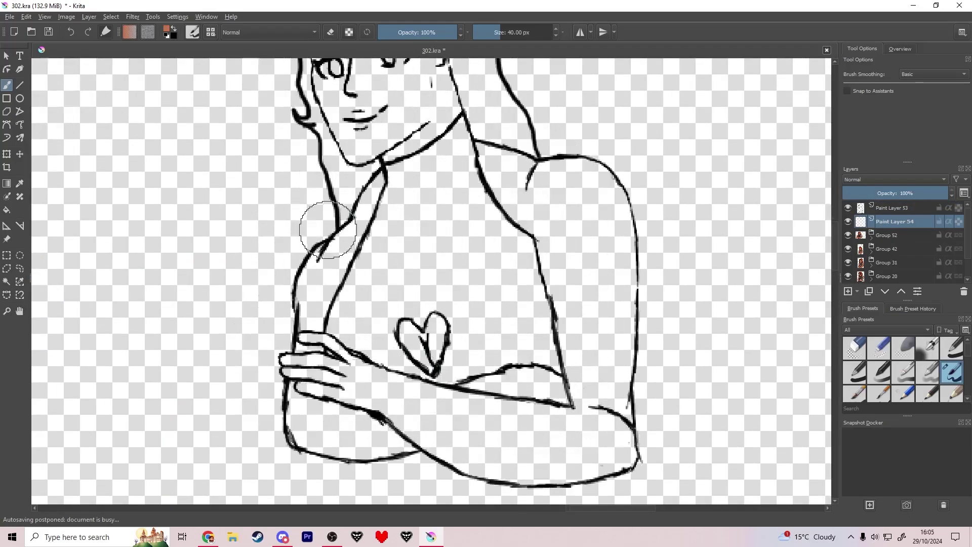
pyautogui.moveTo(381, 174); pyautogui.dragTo(363, 212)
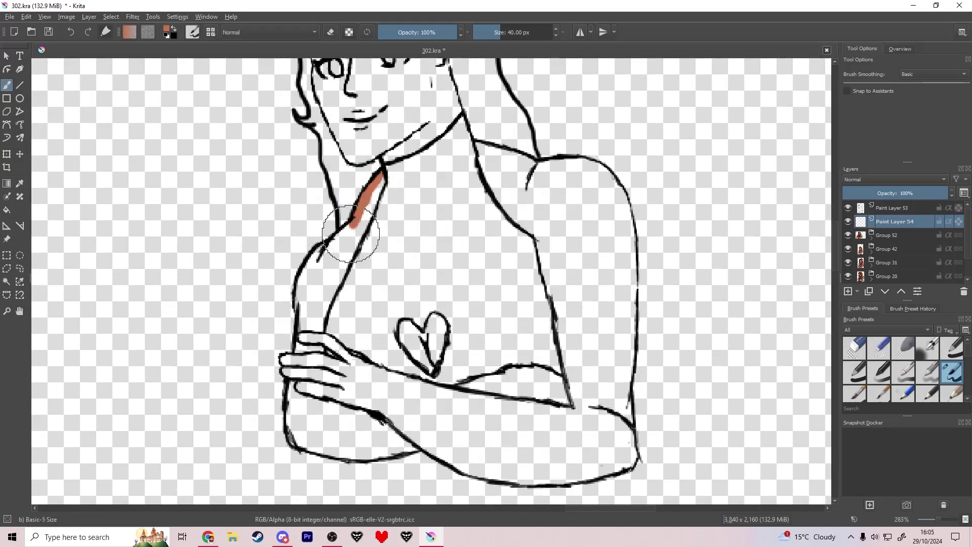
pyautogui.moveTo(328, 245); pyautogui.dragTo(320, 251)
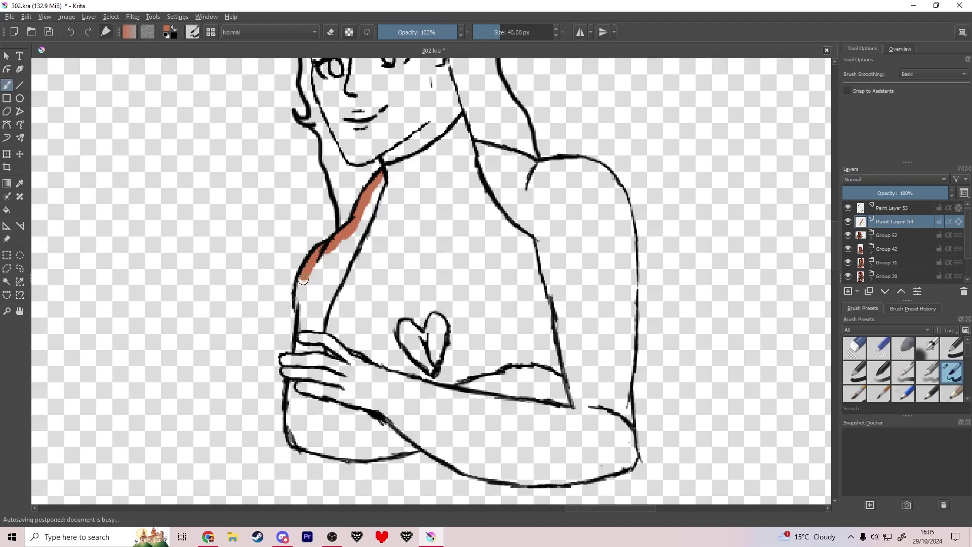
pyautogui.moveTo(300, 304); pyautogui.dragTo(290, 360)
# - Continue the skin-coloured border through the fingertips, around the far elbow and along the forearms' lower edge to the near elbow
pyautogui.scroll(6, 282, 360)
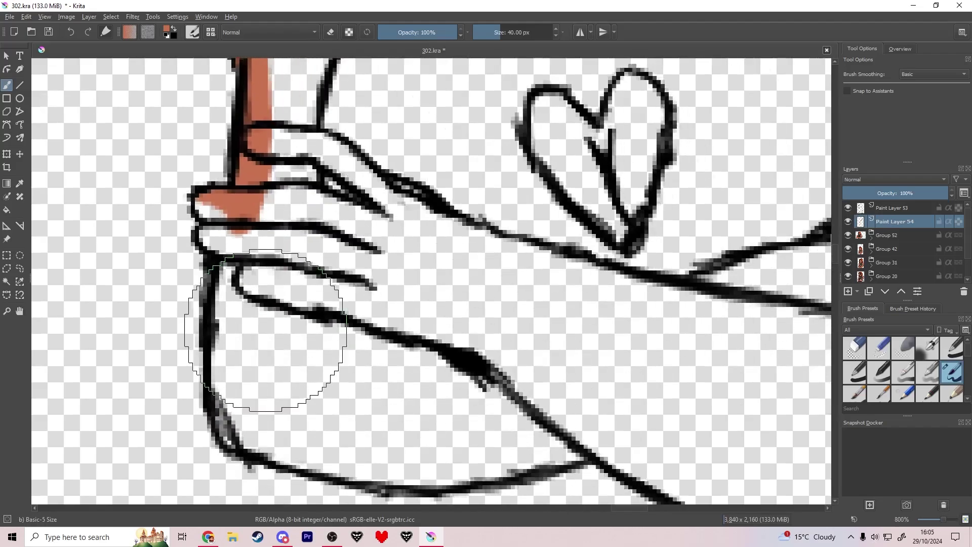
pyautogui.moveTo(209, 242)
pyautogui.mouseDown()
pyautogui.moveTo(226, 256)
pyautogui.moveTo(231, 382)
pyautogui.moveTo(248, 442)
pyautogui.moveTo(336, 470)
pyautogui.moveTo(413, 474)
pyautogui.moveTo(494, 469)
pyautogui.moveTo(420, 458)
pyautogui.moveTo(522, 464)
pyautogui.moveTo(533, 455)
pyautogui.mouseUp()
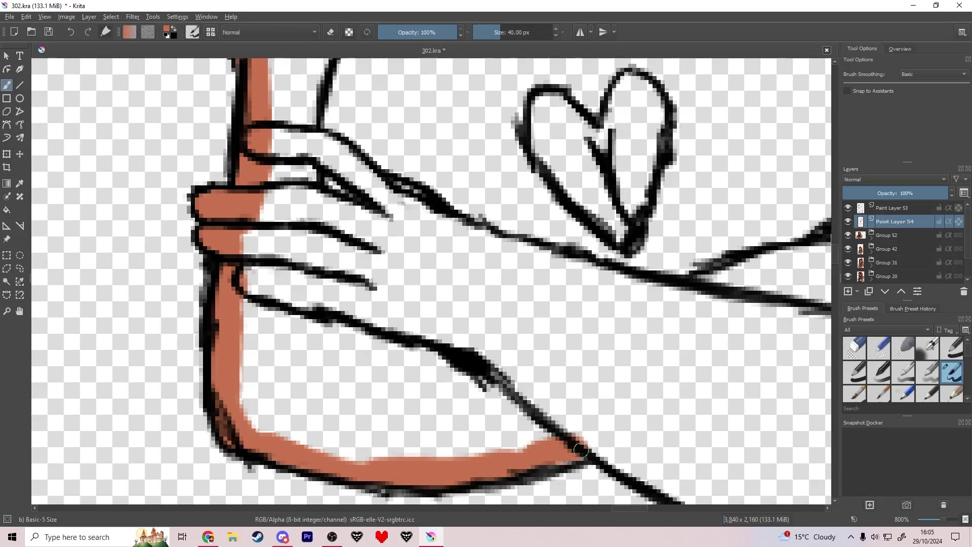
pyautogui.scroll(-1, 595, 435)
pyautogui.moveTo(595, 436); pyautogui.dragTo(258, 257)
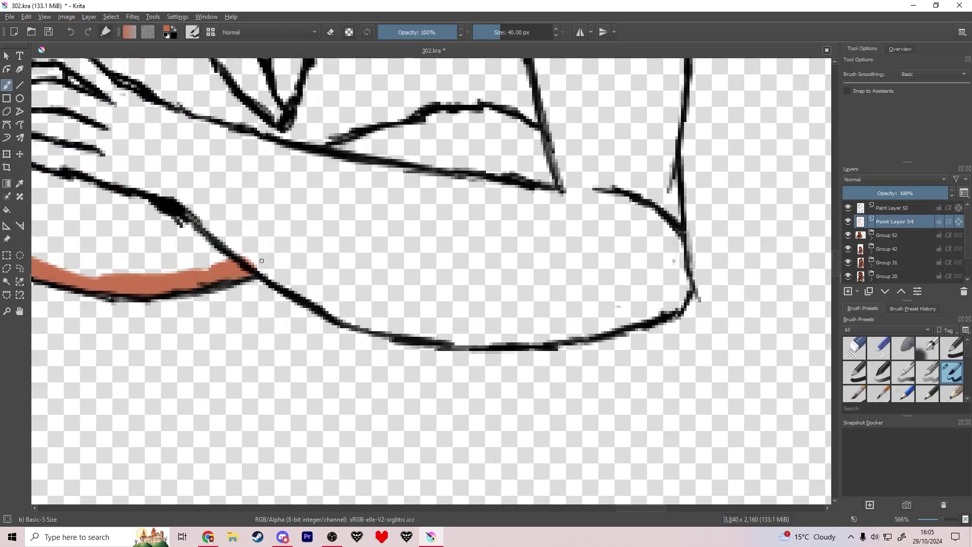
pyautogui.moveTo(301, 289)
pyautogui.mouseDown()
pyautogui.moveTo(353, 318)
pyautogui.moveTo(424, 332)
pyautogui.moveTo(524, 338)
pyautogui.moveTo(584, 330)
pyautogui.mouseUp()
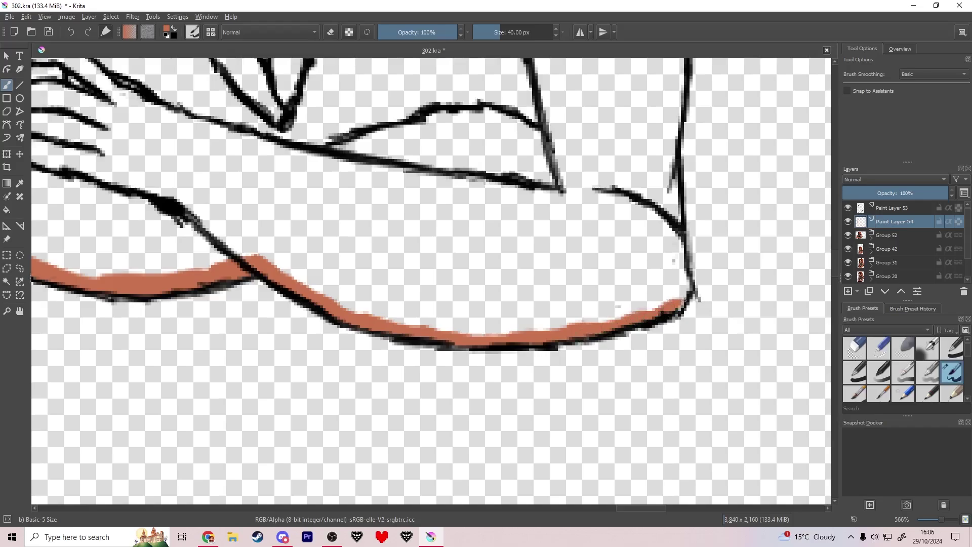
pyautogui.moveTo(685, 298); pyautogui.dragTo(685, 280)
# - Paint the skin-coloured border up the near arm's outer edge, over the shoulder and down the upper armhole edge
pyautogui.moveTo(706, 249)
pyautogui.mouseDown()
pyautogui.moveTo(522, 405)
pyautogui.moveTo(491, 402)
pyautogui.moveTo(495, 293)
pyautogui.mouseUp()
pyautogui.scroll(-1, 492, 403)
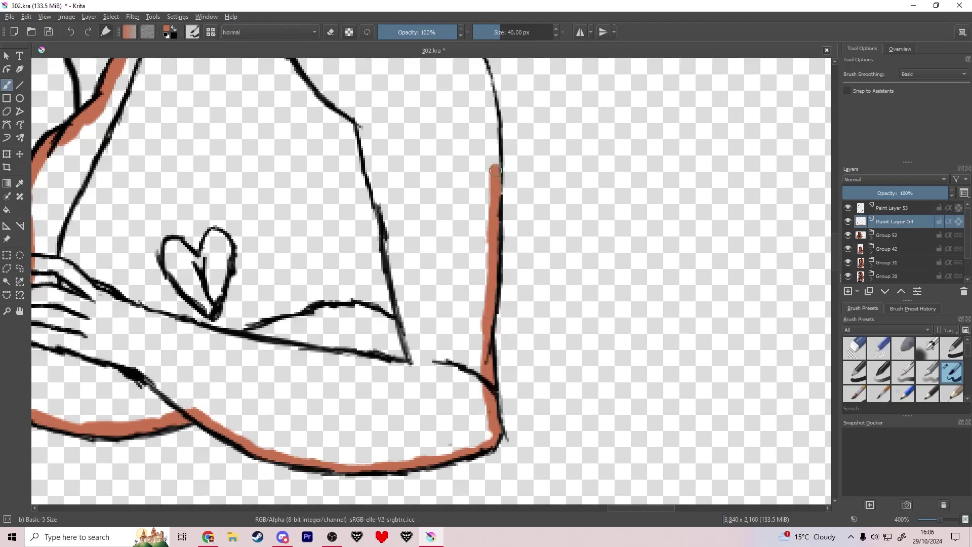
pyautogui.moveTo(490, 100); pyautogui.dragTo(488, 91)
pyautogui.scroll(1, 497, 122)
pyautogui.moveTo(498, 131); pyautogui.dragTo(621, 381)
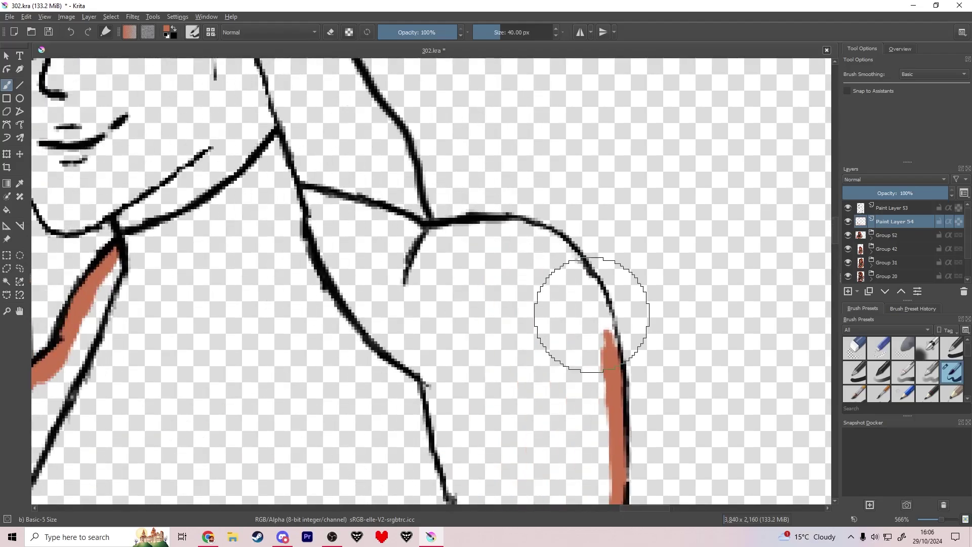
pyautogui.moveTo(596, 292)
pyautogui.mouseDown()
pyautogui.moveTo(559, 243)
pyautogui.moveTo(519, 227)
pyautogui.moveTo(418, 240)
pyautogui.moveTo(408, 225)
pyautogui.moveTo(311, 194)
pyautogui.moveTo(345, 292)
pyautogui.moveTo(375, 324)
pyautogui.moveTo(326, 269)
pyautogui.moveTo(370, 326)
pyautogui.moveTo(423, 361)
pyautogui.moveTo(437, 398)
pyautogui.mouseUp()
# - Extend the skin-coloured border down the lower armhole edge to the crossed forearm and onto the chest cut-out
pyautogui.moveTo(517, 400); pyautogui.dragTo(399, 172)
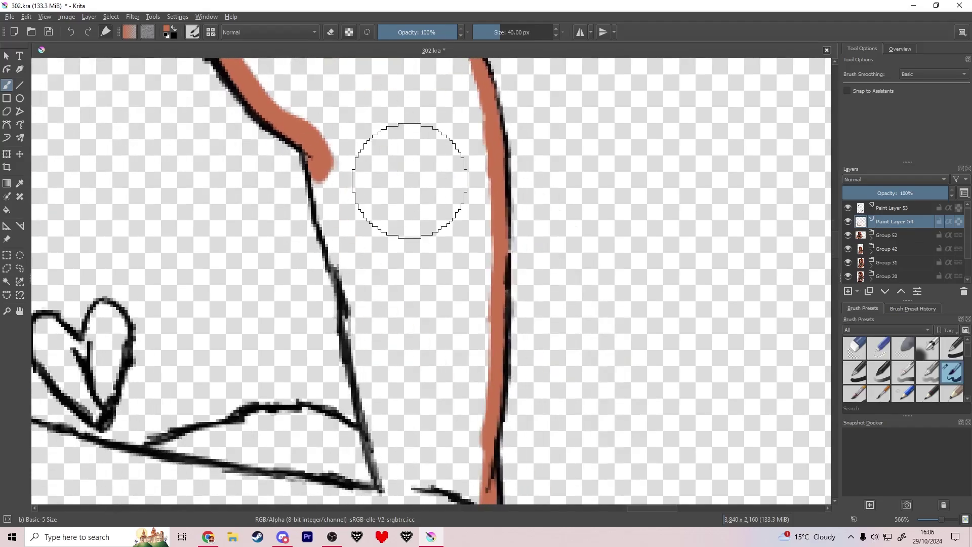
pyautogui.moveTo(310, 159); pyautogui.dragTo(312, 161)
pyautogui.moveTo(329, 223)
pyautogui.mouseDown()
pyautogui.moveTo(370, 404)
pyautogui.moveTo(356, 438)
pyautogui.mouseUp()
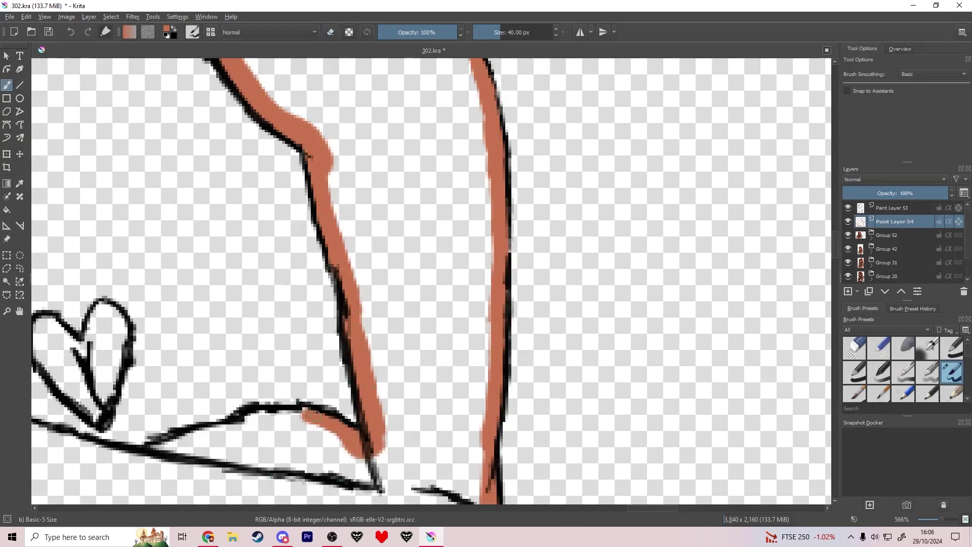
# - Paint skin colour along the far arm's inner edge and the crossed forearm's upper edge, and clean up the spill
pyautogui.moveTo(338, 397)
pyautogui.mouseDown()
pyautogui.moveTo(566, 371)
pyautogui.moveTo(556, 443)
pyautogui.mouseUp()
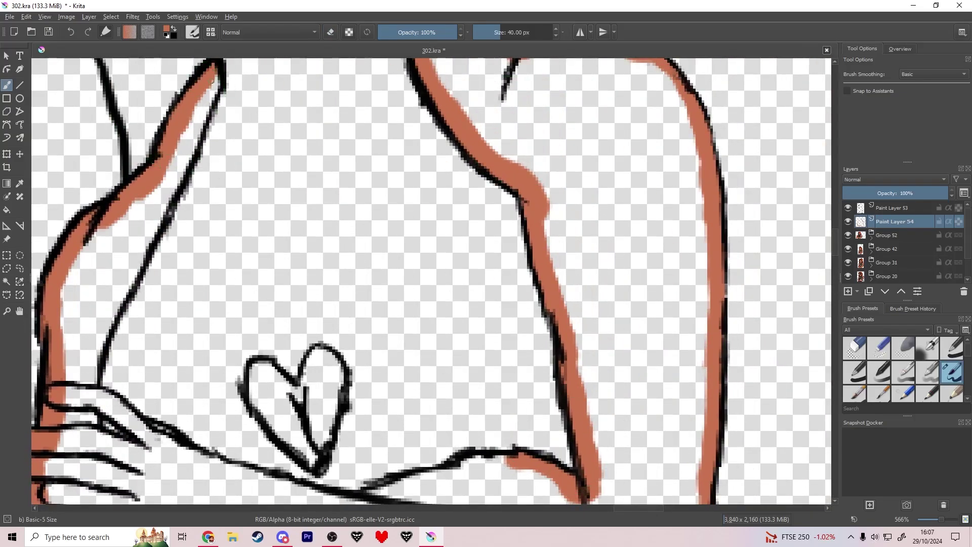
pyautogui.moveTo(192, 130)
pyautogui.mouseDown()
pyautogui.moveTo(112, 306)
pyautogui.moveTo(98, 412)
pyautogui.mouseUp()
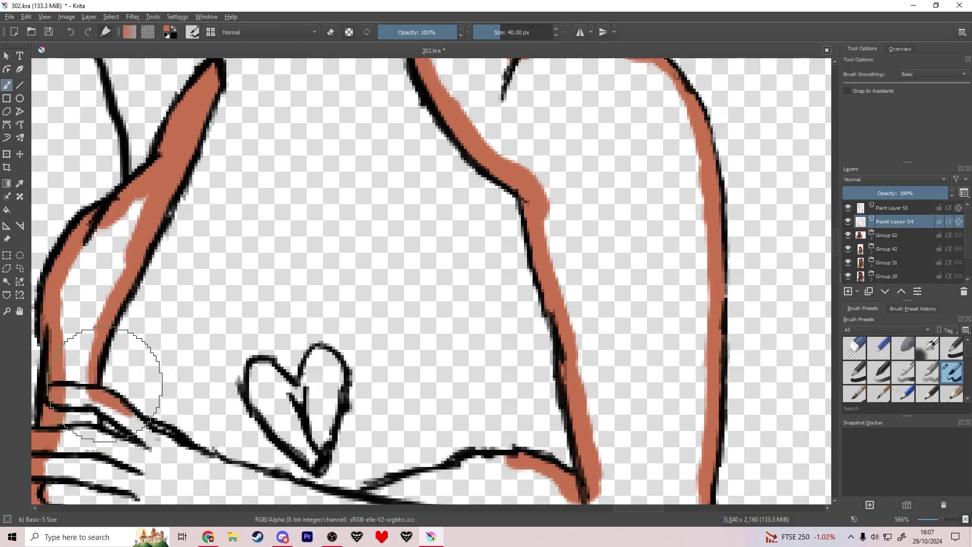
pyautogui.press('e')
pyautogui.moveTo(166, 437)
pyautogui.mouseDown()
pyautogui.moveTo(306, 495)
pyautogui.moveTo(369, 501)
pyautogui.mouseUp()
pyautogui.press('e')
pyautogui.press('e')
pyautogui.moveTo(372, 454); pyautogui.dragTo(328, 347)
pyautogui.moveTo(330, 386); pyautogui.dragTo(464, 355)
# - Fill the bordered arm area with the skin colour and touch up the remaining gap with the brush
pyautogui.press('f')
pyautogui.click(458, 393)
pyautogui.press('b')
pyautogui.moveTo(266, 352)
pyautogui.mouseDown()
pyautogui.moveTo(215, 293)
pyautogui.moveTo(238, 291)
pyautogui.moveTo(271, 335)
pyautogui.moveTo(295, 253)
pyautogui.moveTo(264, 281)
pyautogui.moveTo(278, 333)
pyautogui.mouseUp()
# - Paint a skin-coloured border along the far cheek, chin, underside of the jaw and near ear
pyautogui.scroll(-5, 213, 289)
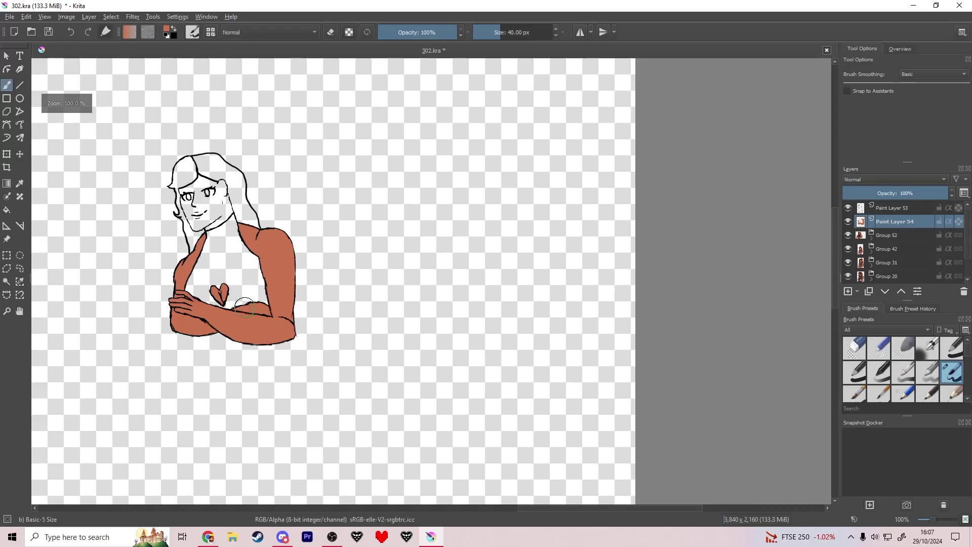
pyautogui.scroll(5, 202, 217)
pyautogui.moveTo(246, 177); pyautogui.dragTo(252, 196)
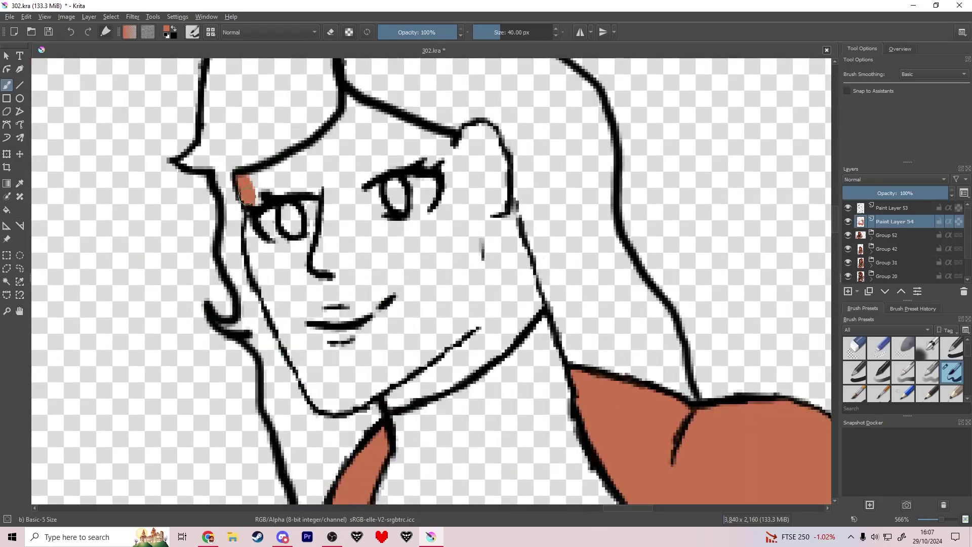
pyautogui.moveTo(262, 277); pyautogui.dragTo(305, 375)
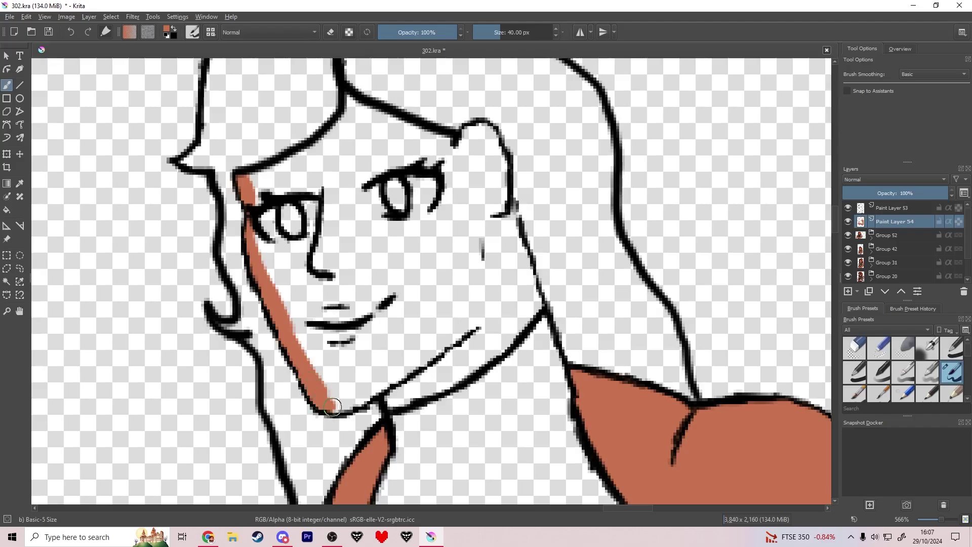
pyautogui.moveTo(360, 395); pyautogui.dragTo(373, 388)
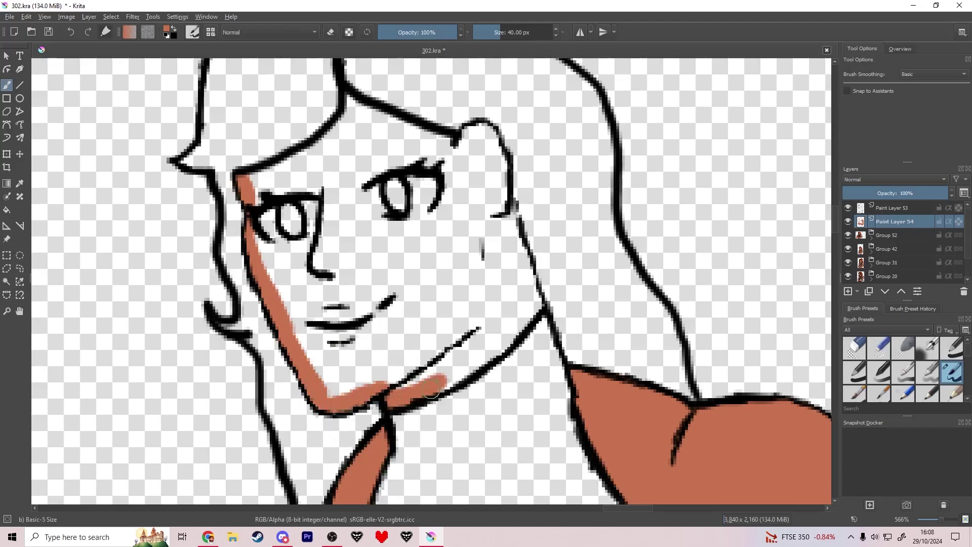
pyautogui.moveTo(432, 390)
pyautogui.mouseDown()
pyautogui.moveTo(499, 351)
pyautogui.moveTo(540, 304)
pyautogui.moveTo(530, 278)
pyautogui.mouseUp()
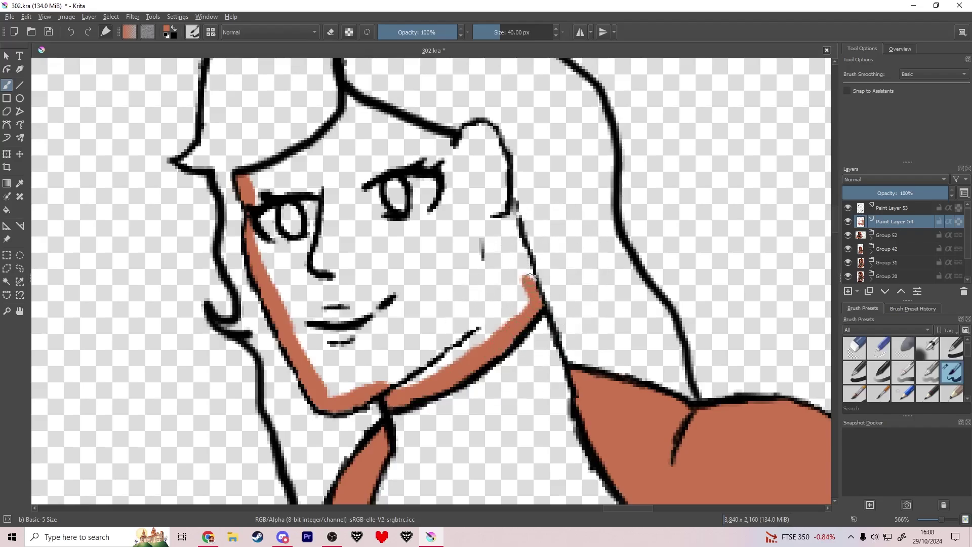
pyautogui.moveTo(501, 204); pyautogui.dragTo(500, 176)
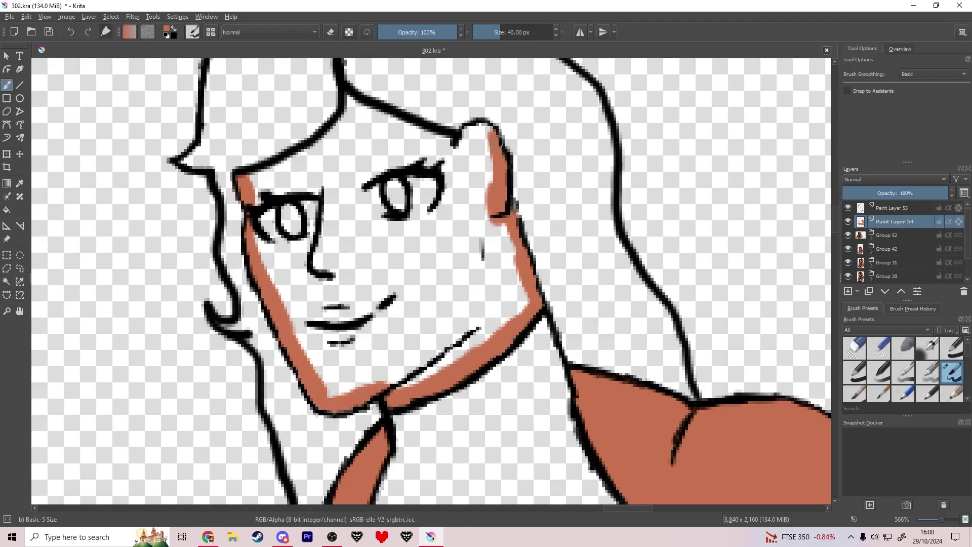
# - Paint the skin-coloured border along the hairline and around both eyes, leaving the eye whites empty
pyautogui.moveTo(465, 134)
pyautogui.mouseDown()
pyautogui.moveTo(460, 154)
pyautogui.moveTo(350, 102)
pyautogui.moveTo(355, 137)
pyautogui.moveTo(353, 108)
pyautogui.mouseUp()
pyautogui.moveTo(338, 141)
pyautogui.mouseDown()
pyautogui.moveTo(248, 177)
pyautogui.moveTo(262, 191)
pyautogui.mouseUp()
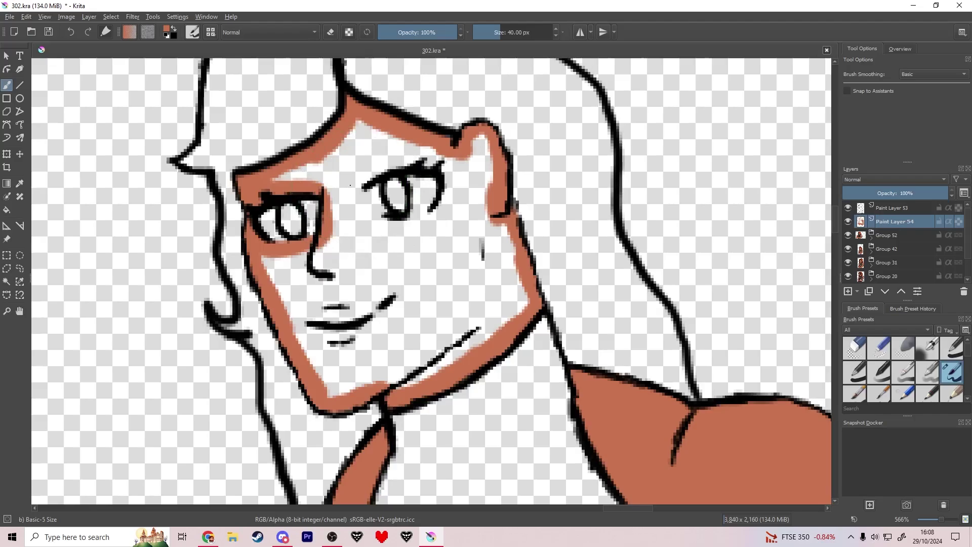
pyautogui.moveTo(380, 223)
pyautogui.mouseDown()
pyautogui.moveTo(411, 223)
pyautogui.moveTo(451, 170)
pyautogui.moveTo(406, 150)
pyautogui.moveTo(352, 167)
pyautogui.mouseUp()
# - Fill the rest of the face with the skin colour and save the file
pyautogui.press('f')
pyautogui.click(340, 189)
pyautogui.press('b')
pyautogui.press('e')
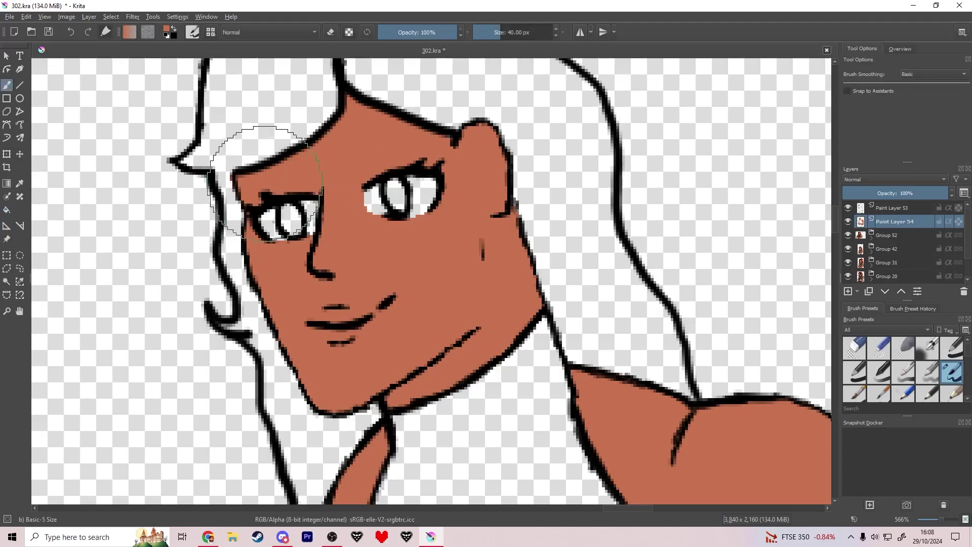
pyautogui.scroll(-1, 233, 190)
pyautogui.press('e')
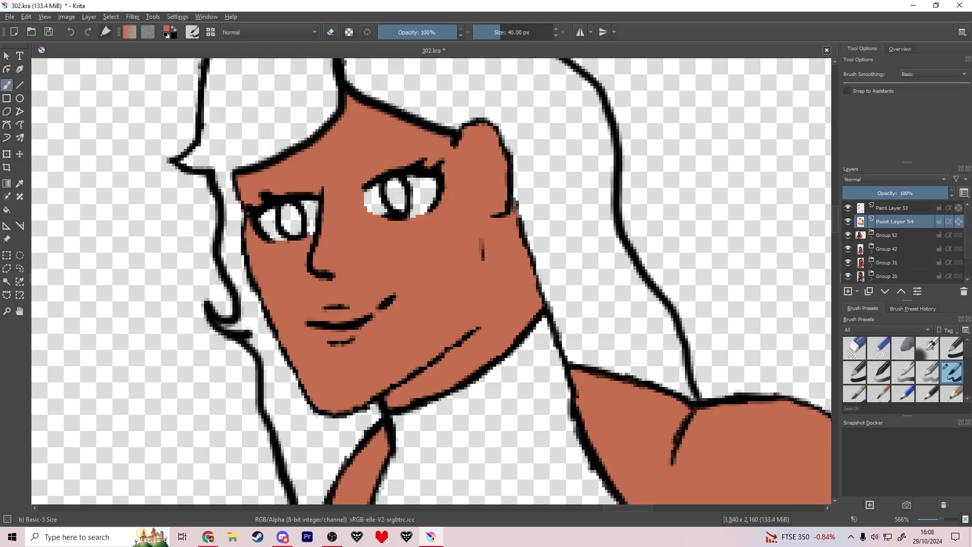
pyautogui.scroll(-4, 532, 206)
pyautogui.moveTo(514, 243); pyautogui.dragTo(424, 259)
pyautogui.hotkey('ctrl', 's')
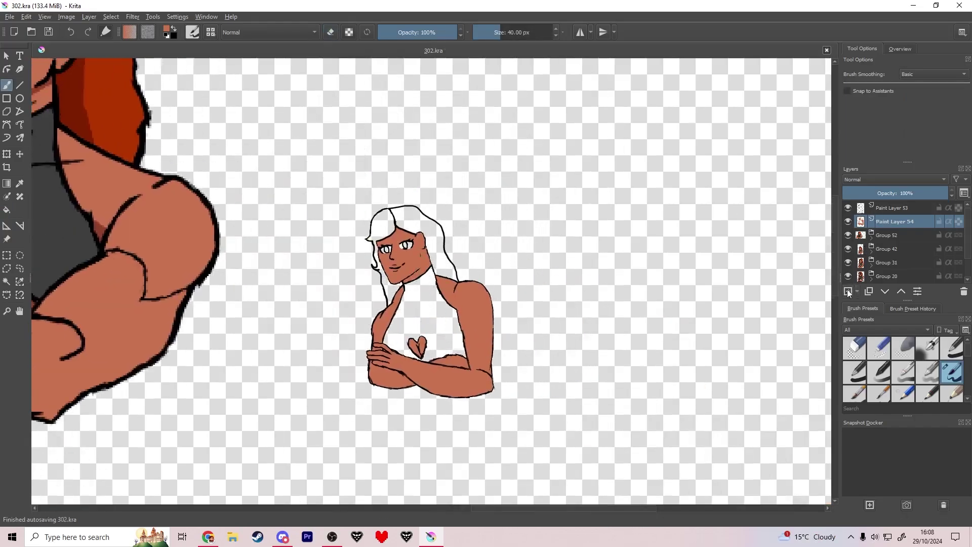
# - Add a paint layer beneath the skin layer and draw black inner-ear and eyebrow lines on the line-art layer
pyautogui.click(848, 291)
pyautogui.click(885, 292)
pyautogui.click(893, 208)
pyautogui.press('x')
pyautogui.scroll(5, 420, 228)
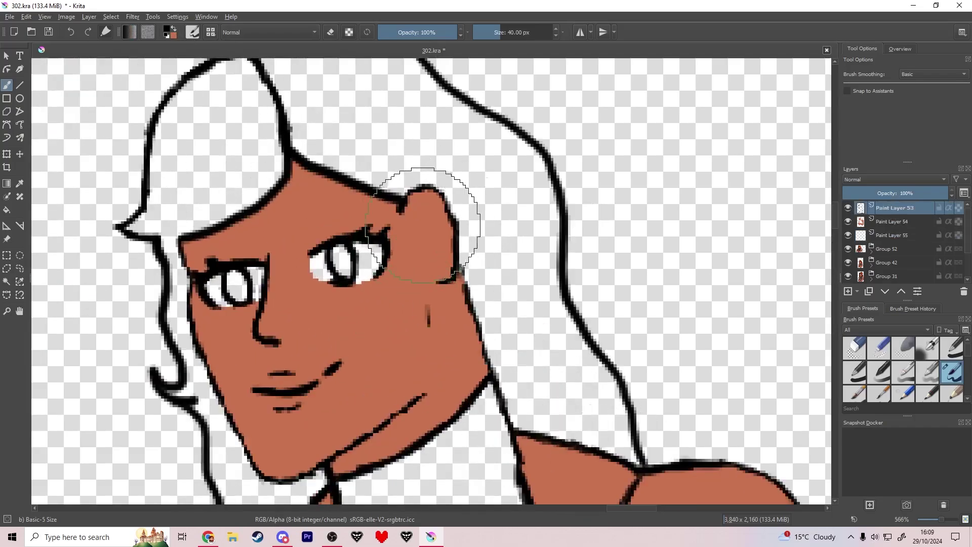
pyautogui.moveTo(209, 254)
pyautogui.mouseDown()
pyautogui.moveTo(201, 257)
pyautogui.moveTo(271, 242)
pyautogui.mouseUp()
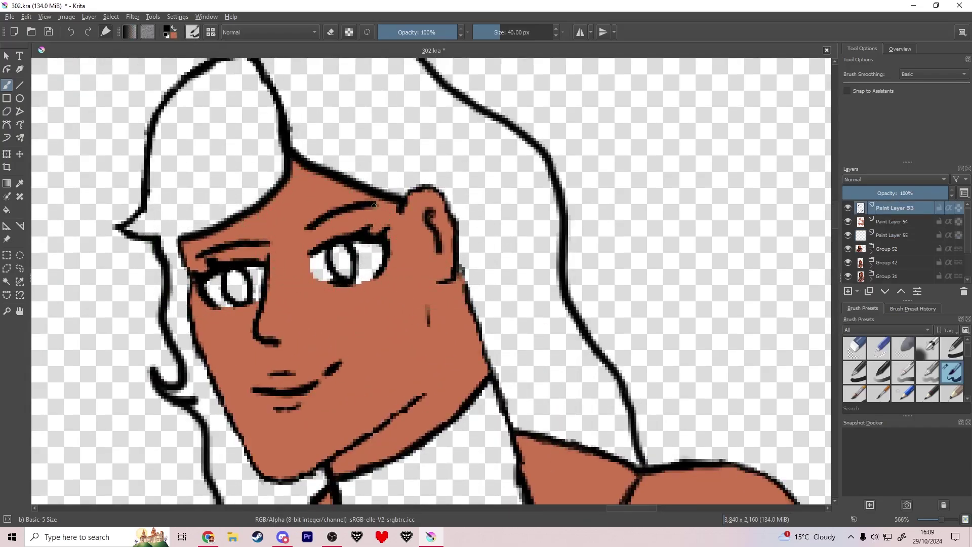
pyautogui.moveTo(315, 244); pyautogui.dragTo(338, 223)
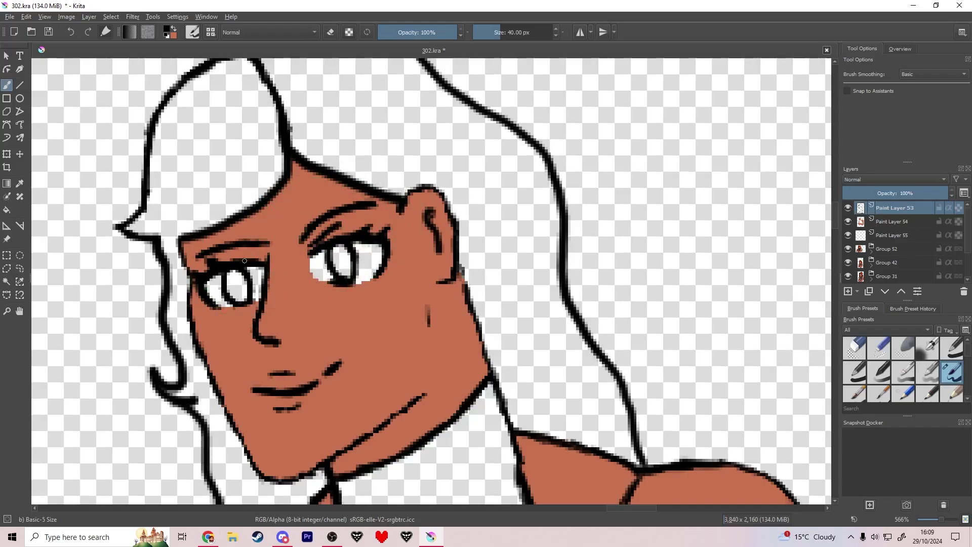
pyautogui.scroll(-5, 305, 304)
pyautogui.moveTo(337, 300); pyautogui.dragTo(418, 298)
pyautogui.scroll(5, 384, 316)
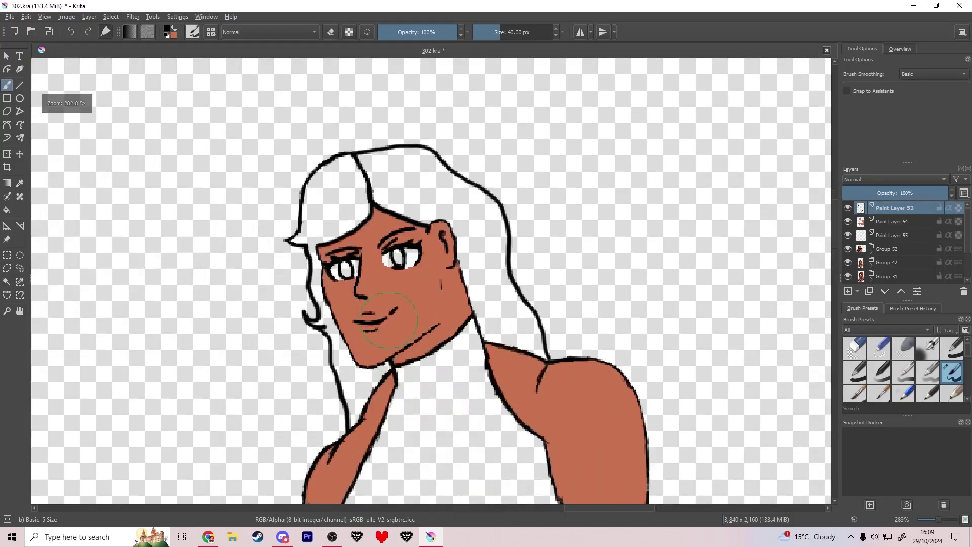
pyautogui.scroll(-1, 380, 309)
pyautogui.moveTo(377, 268); pyautogui.dragTo(365, 281)
pyautogui.scroll(-3, 481, 248)
# - Sample the finished character's bright red hair colour and paint a border around the large hair section on the new layer
pyautogui.click(893, 235)
pyautogui.press('x')
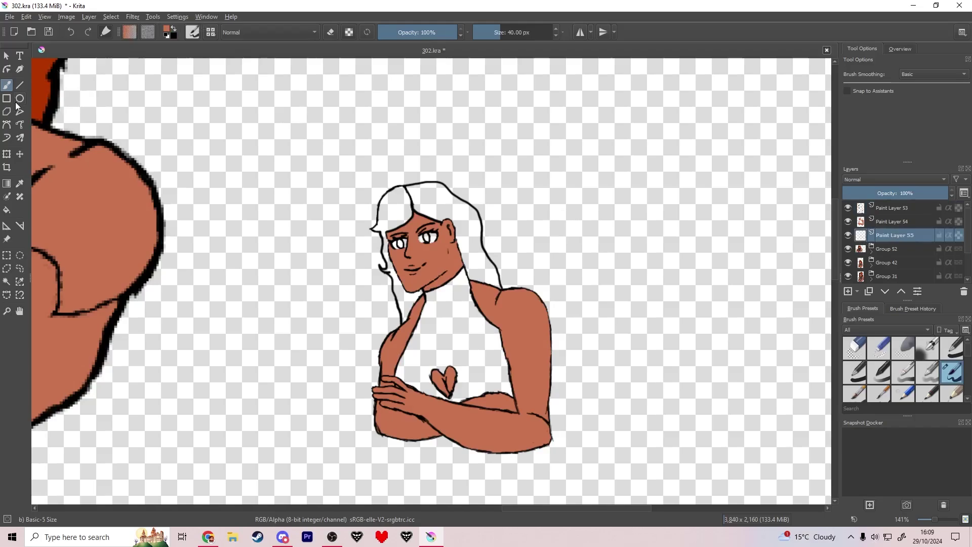
pyautogui.keyDown('ctrl'); pyautogui.click(40, 68); pyautogui.keyUp('ctrl')
pyautogui.moveTo(411, 223); pyautogui.dragTo(392, 231)
pyautogui.scroll(4, 391, 231)
pyautogui.moveTo(284, 225)
pyautogui.mouseDown()
pyautogui.moveTo(245, 214)
pyautogui.moveTo(222, 173)
pyautogui.moveTo(309, 169)
pyautogui.moveTo(349, 198)
pyautogui.mouseUp()
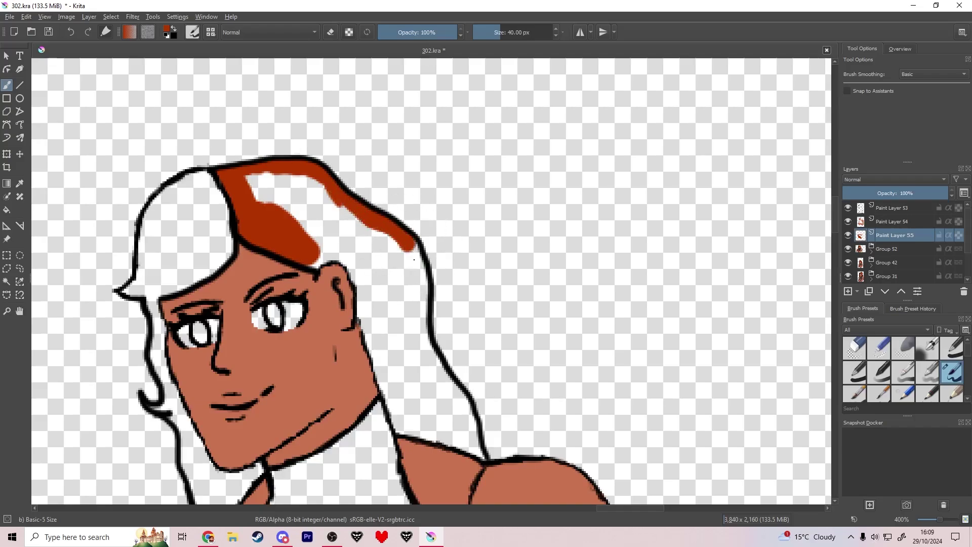
pyautogui.moveTo(414, 260)
pyautogui.mouseDown()
pyautogui.moveTo(416, 315)
pyautogui.moveTo(460, 403)
pyautogui.mouseUp()
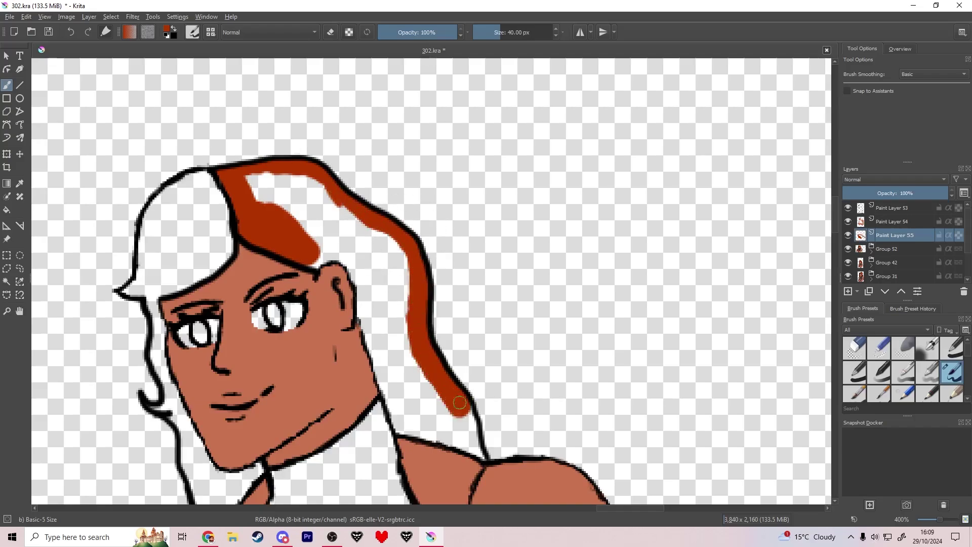
pyautogui.moveTo(478, 461)
pyautogui.mouseDown()
pyautogui.moveTo(402, 408)
pyautogui.moveTo(380, 377)
pyautogui.moveTo(358, 271)
pyautogui.moveTo(352, 289)
pyautogui.moveTo(317, 246)
pyautogui.mouseUp()
# - Fill the inside of the bordered hair section with the bright red
pyautogui.press('f')
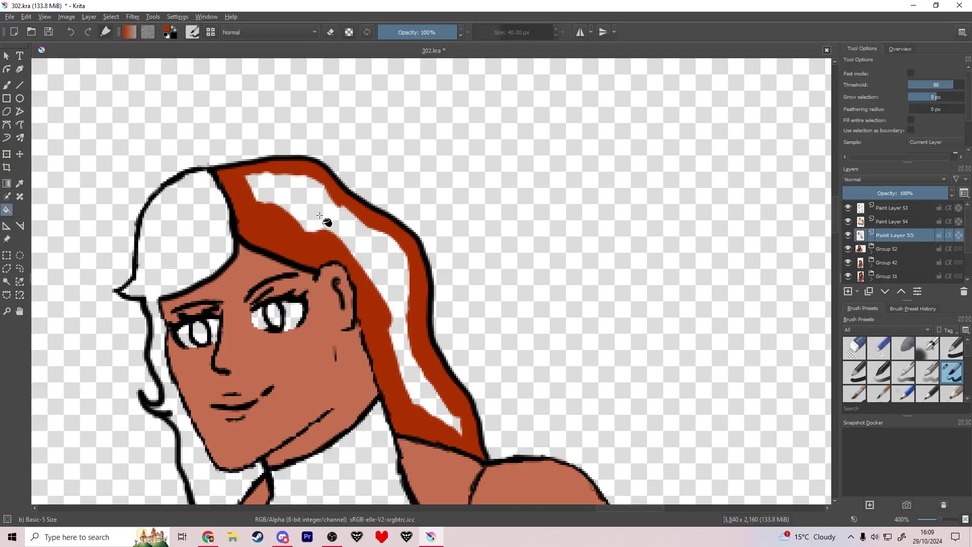
pyautogui.click(327, 221)
pyautogui.press('b')
pyautogui.scroll(1, 452, 187)
pyautogui.scroll(-8, 476, 213)
pyautogui.scroll(8, 477, 219)
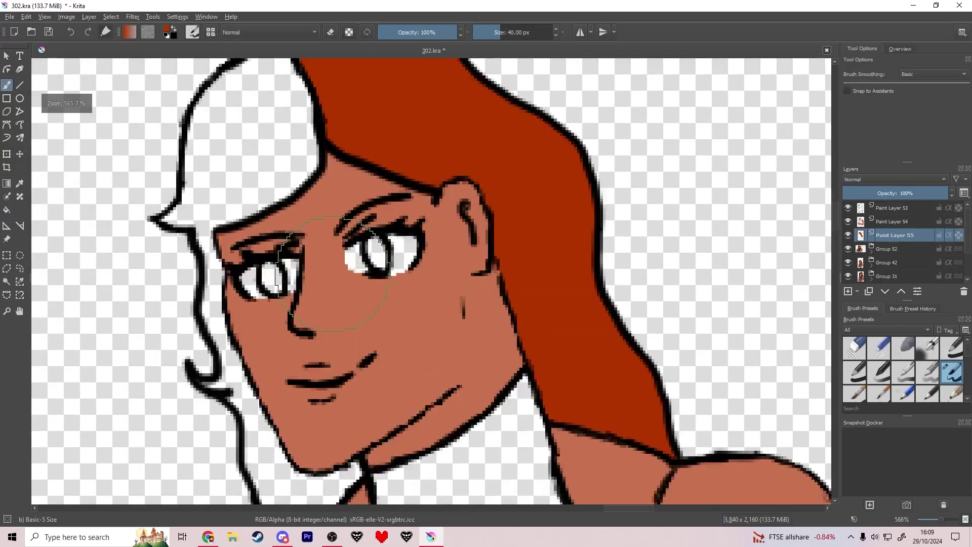
# - Add a layer beneath the red hair layer and paint the hair along the far side of the face dark red
pyautogui.moveTo(893, 254); pyautogui.dragTo(892, 256)
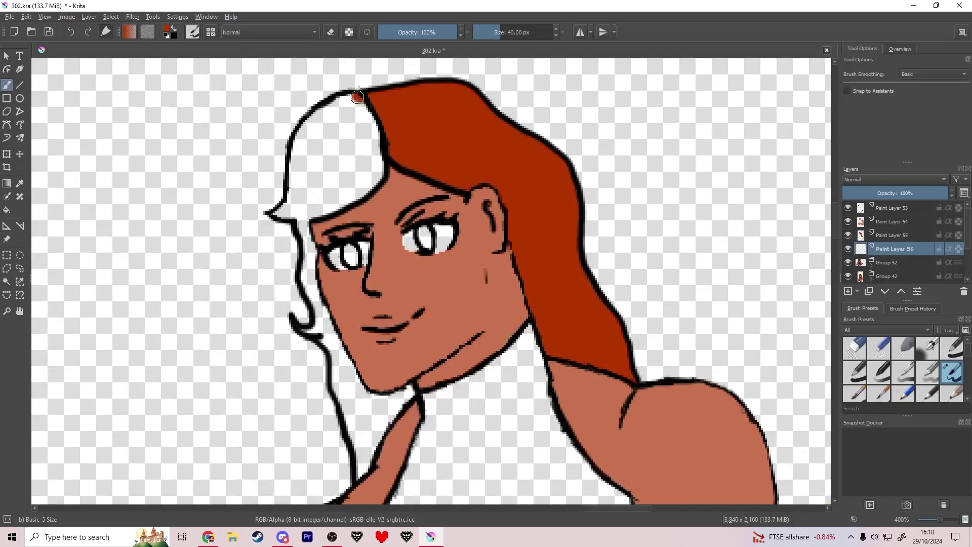
pyautogui.scroll(-8, 174, 200)
pyautogui.scroll(8, 266, 238)
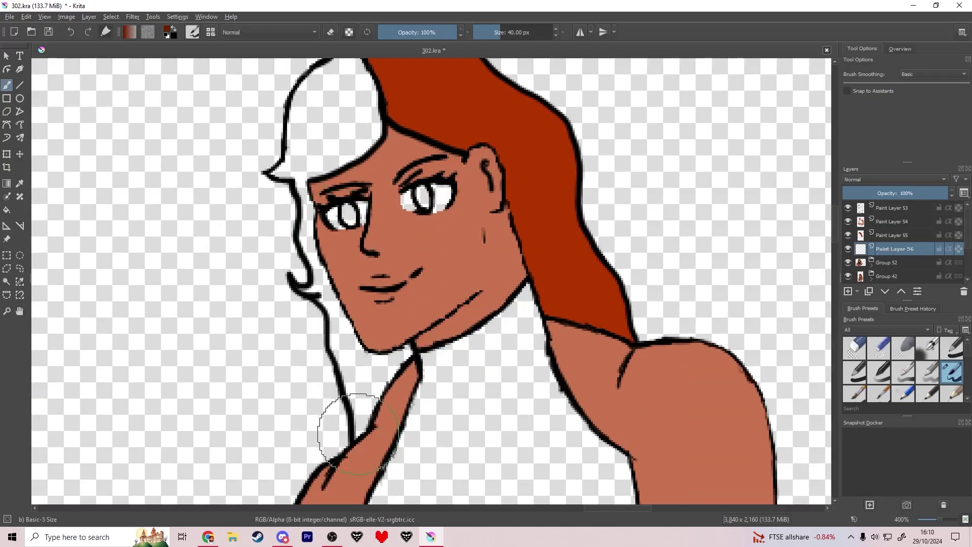
pyautogui.moveTo(360, 408)
pyautogui.mouseDown()
pyautogui.moveTo(406, 352)
pyautogui.moveTo(360, 388)
pyautogui.moveTo(331, 304)
pyautogui.moveTo(300, 289)
pyautogui.moveTo(330, 294)
pyautogui.mouseUp()
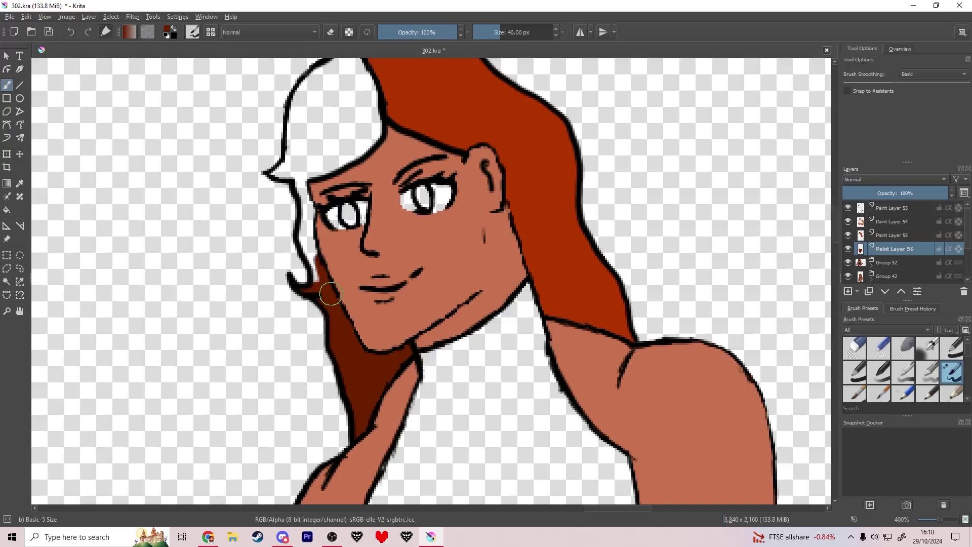
pyautogui.moveTo(308, 223)
pyautogui.mouseDown()
pyautogui.moveTo(298, 168)
pyautogui.moveTo(282, 173)
pyautogui.moveTo(310, 81)
pyautogui.mouseUp()
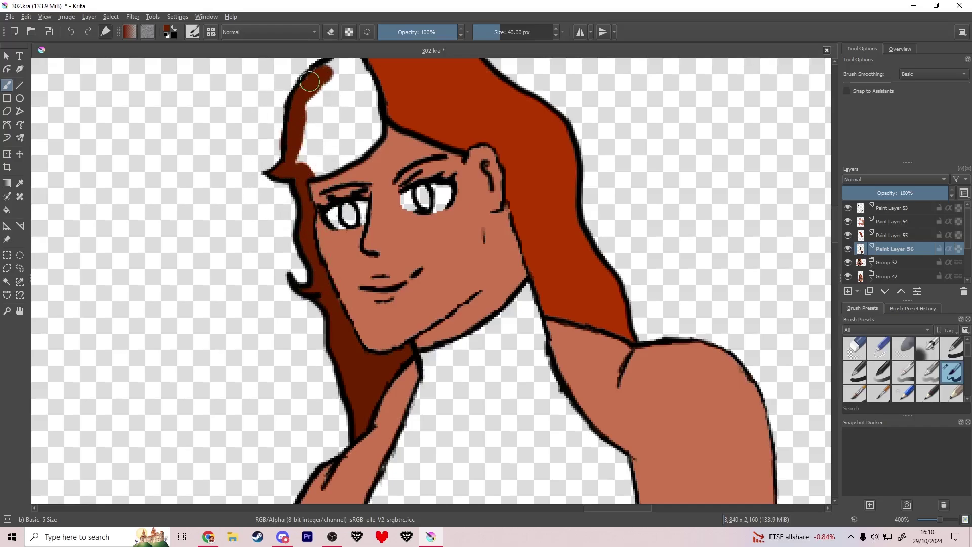
# - Paint the rest of the fringe dark red up to the parting
pyautogui.press('e')
pyautogui.moveTo(276, 145)
pyautogui.mouseDown()
pyautogui.moveTo(292, 130)
pyautogui.moveTo(302, 165)
pyautogui.moveTo(317, 171)
pyautogui.moveTo(359, 149)
pyautogui.mouseUp()
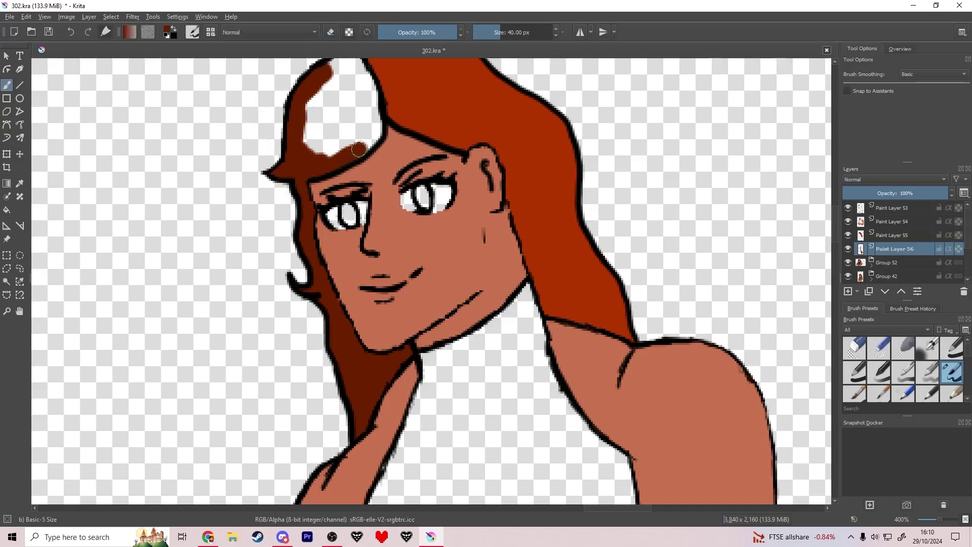
pyautogui.moveTo(381, 114)
pyautogui.mouseDown()
pyautogui.moveTo(354, 67)
pyautogui.moveTo(329, 75)
pyautogui.mouseUp()
pyautogui.moveTo(366, 149)
pyautogui.mouseDown()
pyautogui.moveTo(389, 242)
pyautogui.moveTo(377, 148)
pyautogui.moveTo(336, 215)
pyautogui.moveTo(374, 190)
pyautogui.mouseUp()
pyautogui.scroll(-6, 374, 231)
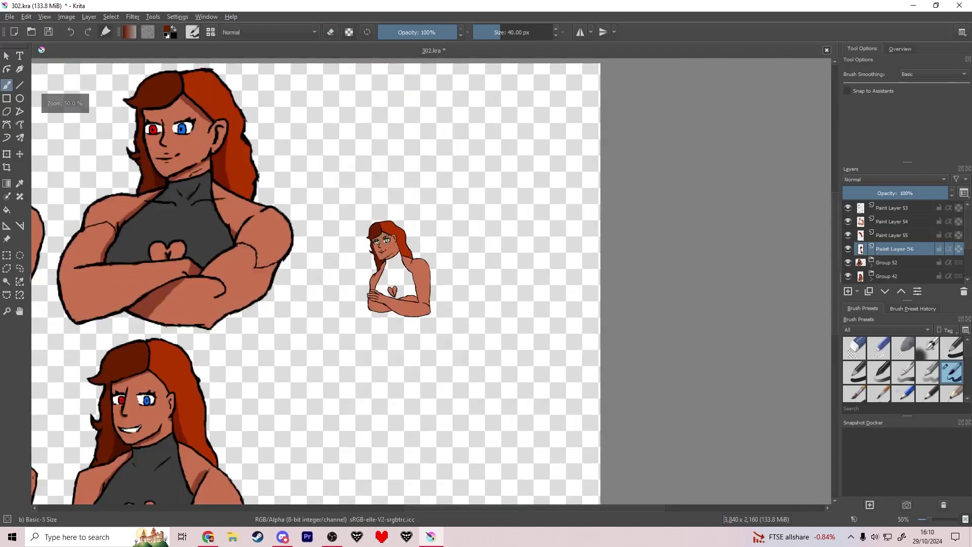
# - Add a layer beneath the hair layers and colour the sleeveless top with the dark grey sampled from the finished character
pyautogui.moveTo(373, 231); pyautogui.dragTo(463, 278)
pyautogui.click(848, 291)
pyautogui.moveTo(897, 252); pyautogui.dragTo(898, 267)
pyautogui.keyDown('ctrl'); pyautogui.click(309, 269); pyautogui.keyUp('ctrl')
pyautogui.scroll(4, 511, 314)
pyautogui.moveTo(511, 314); pyautogui.dragTo(474, 244)
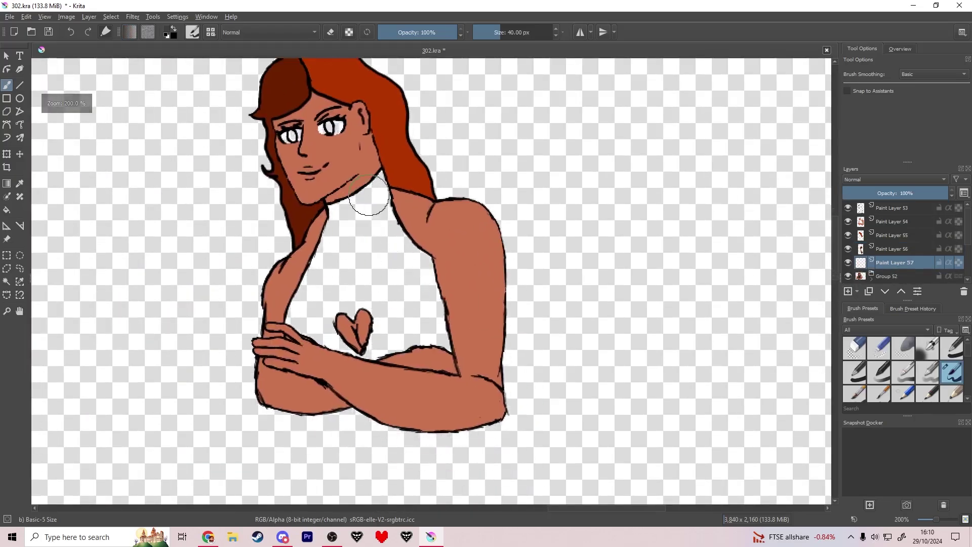
pyautogui.moveTo(375, 193)
pyautogui.mouseDown()
pyautogui.moveTo(435, 303)
pyautogui.moveTo(409, 339)
pyautogui.moveTo(334, 352)
pyautogui.moveTo(300, 319)
pyautogui.moveTo(347, 205)
pyautogui.moveTo(329, 290)
pyautogui.moveTo(410, 319)
pyautogui.mouseUp()
pyautogui.moveTo(371, 269); pyautogui.dragTo(410, 300)
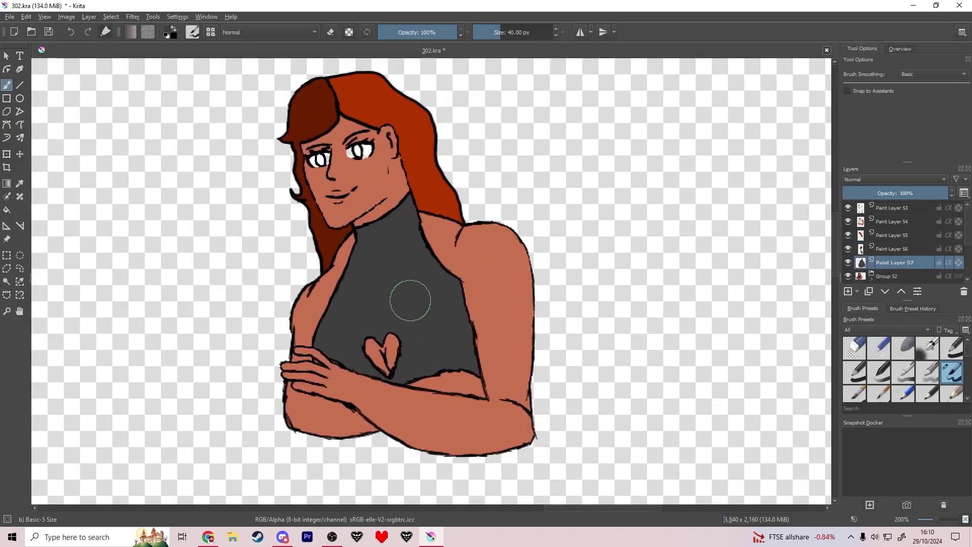
# - Add a layer beneath the top's colour layer and paint the whites of both eyes
pyautogui.click(848, 292)
pyautogui.press('+')
pyautogui.press('+')
pyautogui.press('+')
pyautogui.press('+')
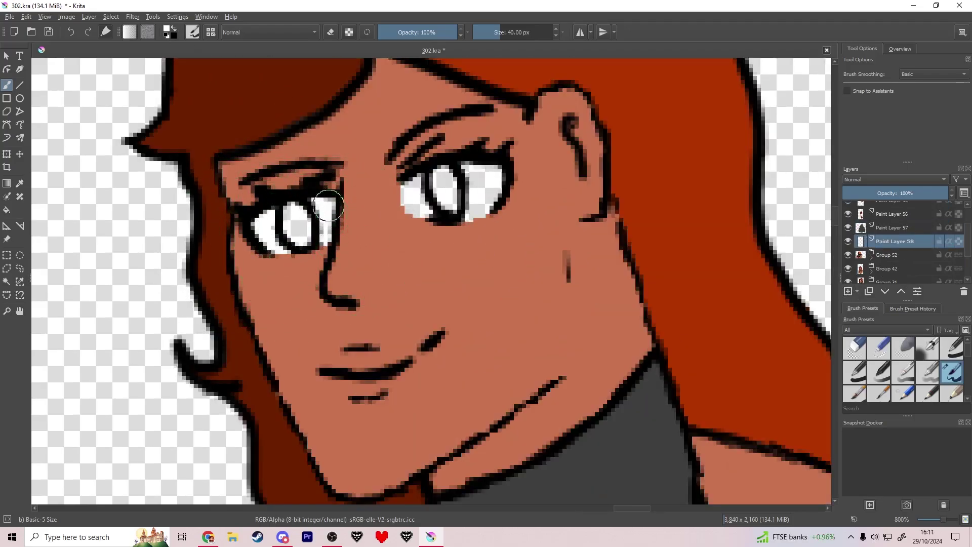
pyautogui.moveTo(411, 218); pyautogui.dragTo(410, 177)
pyautogui.moveTo(470, 215); pyautogui.dragTo(482, 202)
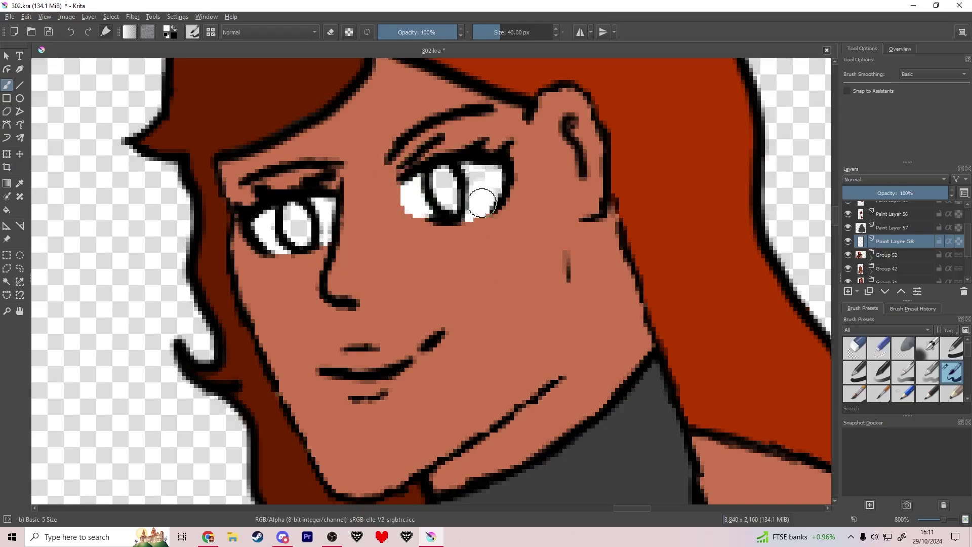
pyautogui.scroll(-4, 415, 187)
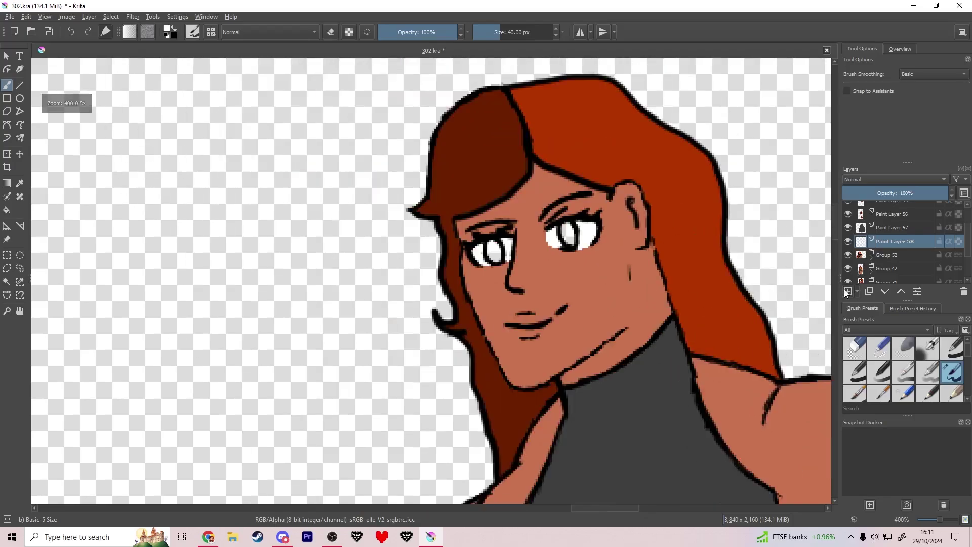
# - Add another layer and paint the far iris red and the near iris blue, sampled from the finished character
pyautogui.press('Insert')
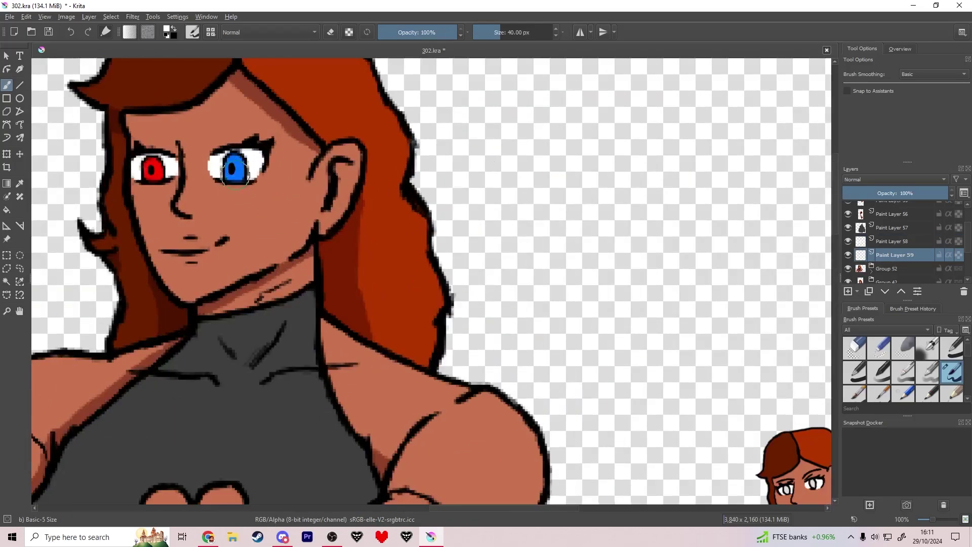
pyautogui.scroll(-1, 248, 177)
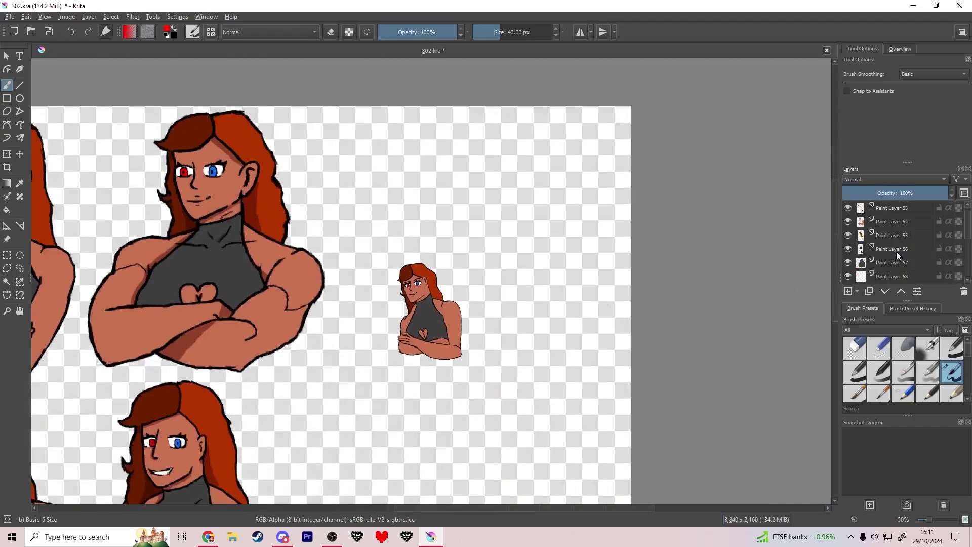
# - Select all of the new character's colour layers and group them beneath the line art
pyautogui.keyDown('shift'); pyautogui.click(892, 222); pyautogui.keyUp('shift')
pyautogui.rightClick(892, 222)
pyautogui.moveTo(855, 348)
pyautogui.click(788, 348)
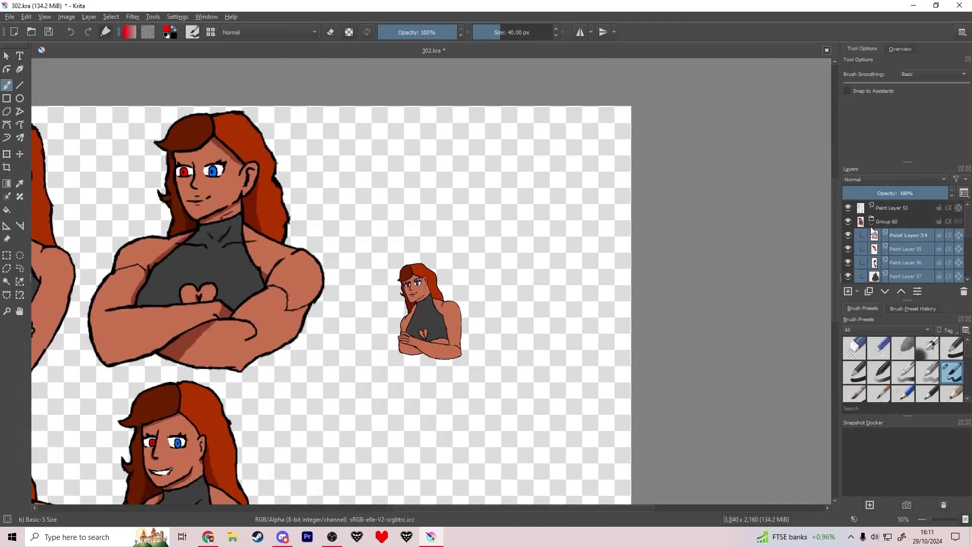
# - Add a paint layer above the colour group and choose a dark brown shading colour based on the sampled skin tone
pyautogui.scroll(2, 454, 275)
pyautogui.keyDown('ctrl'); pyautogui.click(451, 344); pyautogui.keyUp('ctrl')
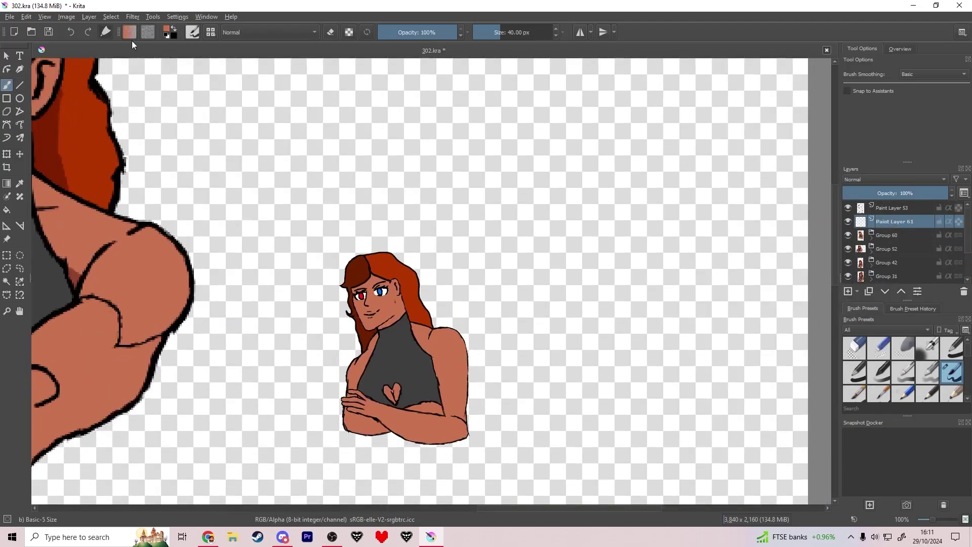
pyautogui.click(167, 30)
pyautogui.moveTo(439, 209)
pyautogui.mouseDown()
pyautogui.moveTo(438, 186)
pyautogui.moveTo(426, 187)
pyautogui.moveTo(447, 194)
pyautogui.mouseUp()
pyautogui.click(549, 384)
pyautogui.scroll(6, 369, 282)
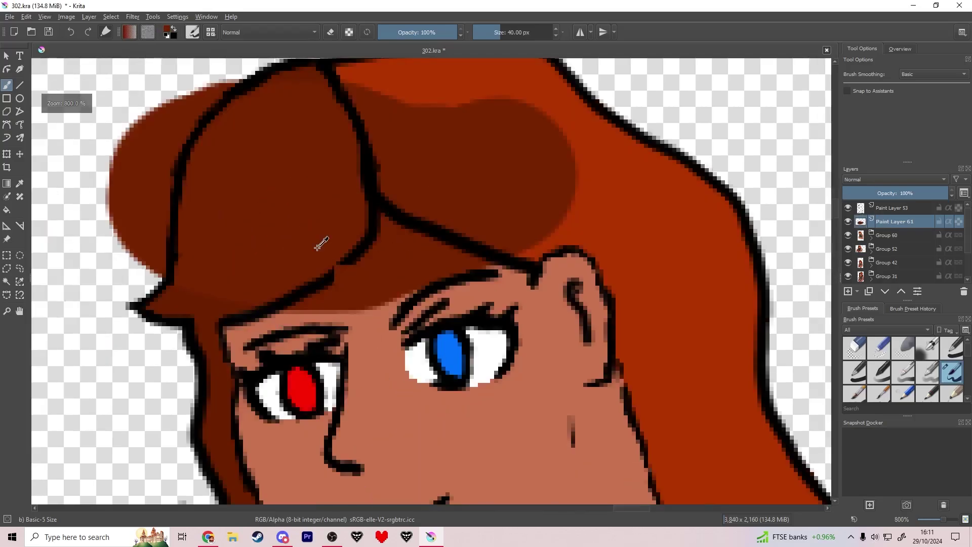
pyautogui.hotkey('ctrl', 'z')
pyautogui.click(167, 30)
pyautogui.click(437, 181)
pyautogui.click(554, 384)
pyautogui.moveTo(389, 274); pyautogui.dragTo(398, 183)
pyautogui.scroll(-4, 422, 243)
pyautogui.hotkey('ctrl', 'z')
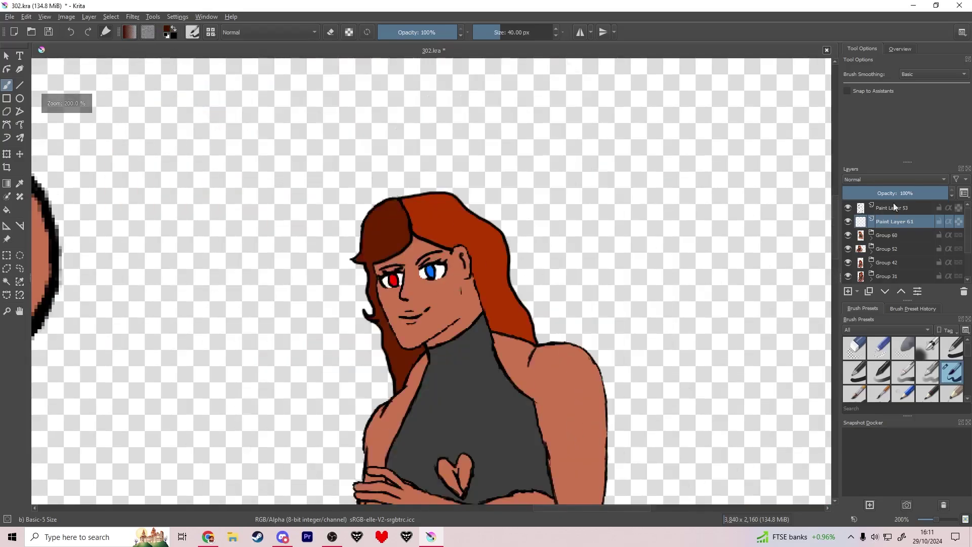
# - Set the shading layer's blending mode to Multiply and its opacity to 59%
pyautogui.click(894, 180)
pyautogui.click(895, 171)
pyautogui.click(905, 192)
# - Paint shadows along the jaw edge below the ear, on the hair beside the neck and at the near shoulder crease
pyautogui.scroll(3, 439, 277)
pyautogui.moveTo(523, 276); pyautogui.dragTo(541, 330)
pyautogui.moveTo(571, 372); pyautogui.dragTo(537, 287)
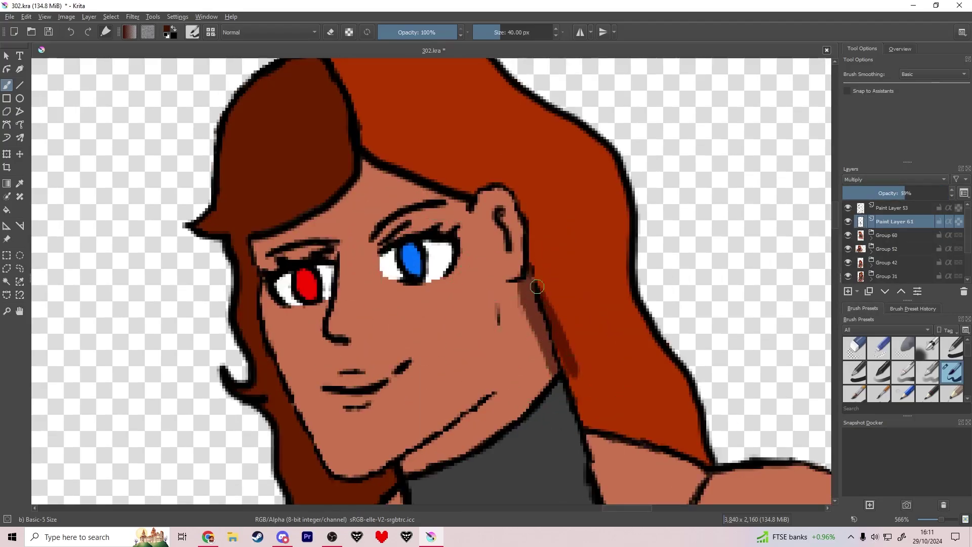
pyautogui.moveTo(576, 374); pyautogui.dragTo(610, 427)
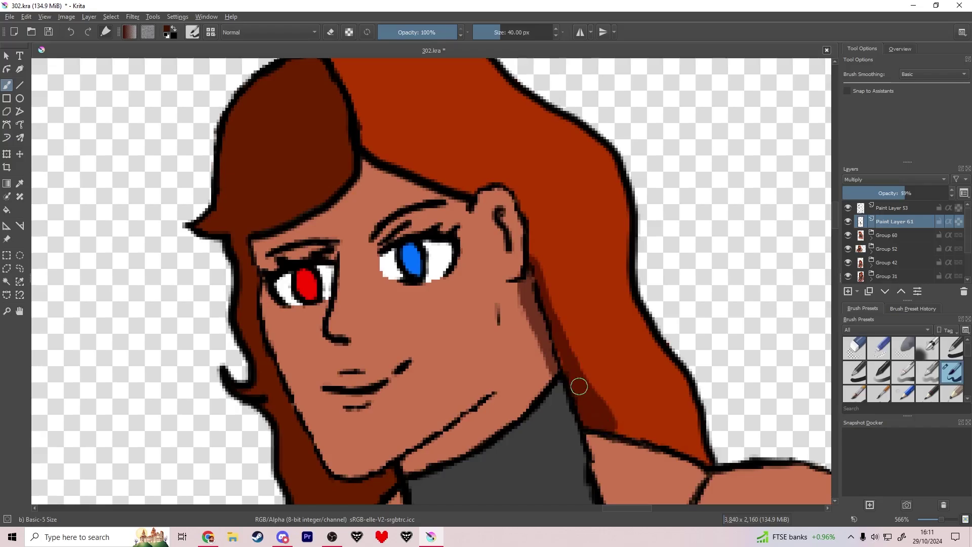
pyautogui.moveTo(623, 383); pyautogui.dragTo(415, 238)
pyautogui.moveTo(423, 290); pyautogui.dragTo(427, 294)
pyautogui.moveTo(484, 336)
pyautogui.mouseDown()
pyautogui.moveTo(486, 361)
pyautogui.moveTo(490, 332)
pyautogui.mouseUp()
pyautogui.moveTo(340, 380); pyautogui.dragTo(627, 385)
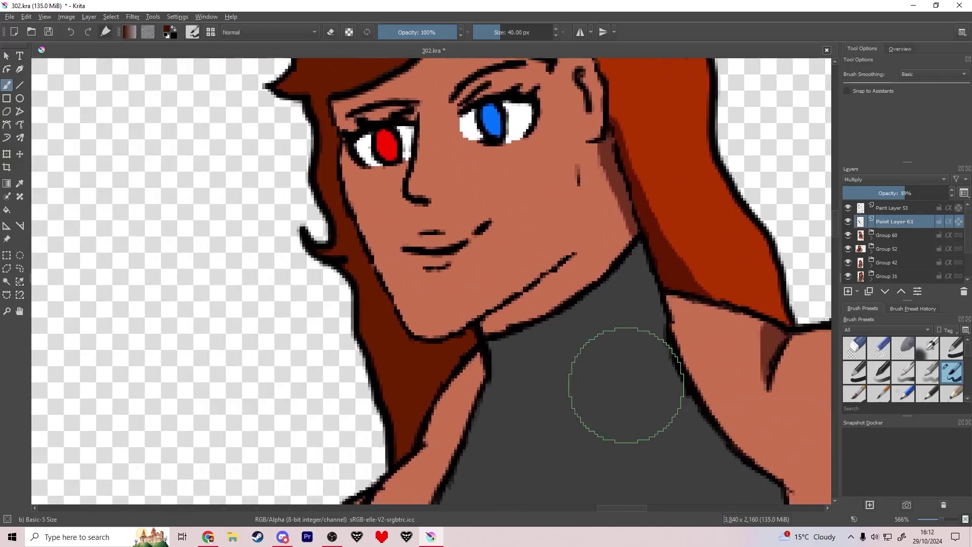
# - Shade the neck under the jaw and the dark hair behind the chin
pyautogui.moveTo(434, 337)
pyautogui.mouseDown()
pyautogui.moveTo(415, 364)
pyautogui.moveTo(402, 449)
pyautogui.moveTo(419, 432)
pyautogui.moveTo(461, 432)
pyautogui.moveTo(433, 358)
pyautogui.moveTo(538, 295)
pyautogui.mouseUp()
pyautogui.press('e')
pyautogui.moveTo(496, 415)
pyautogui.mouseDown()
pyautogui.moveTo(576, 301)
pyautogui.moveTo(454, 454)
pyautogui.moveTo(398, 362)
pyautogui.mouseUp()
pyautogui.scroll(-1, 499, 472)
# - Erase the shadow spilling onto the far shoulder, keeping the shading on the hair and neck
pyautogui.press('e')
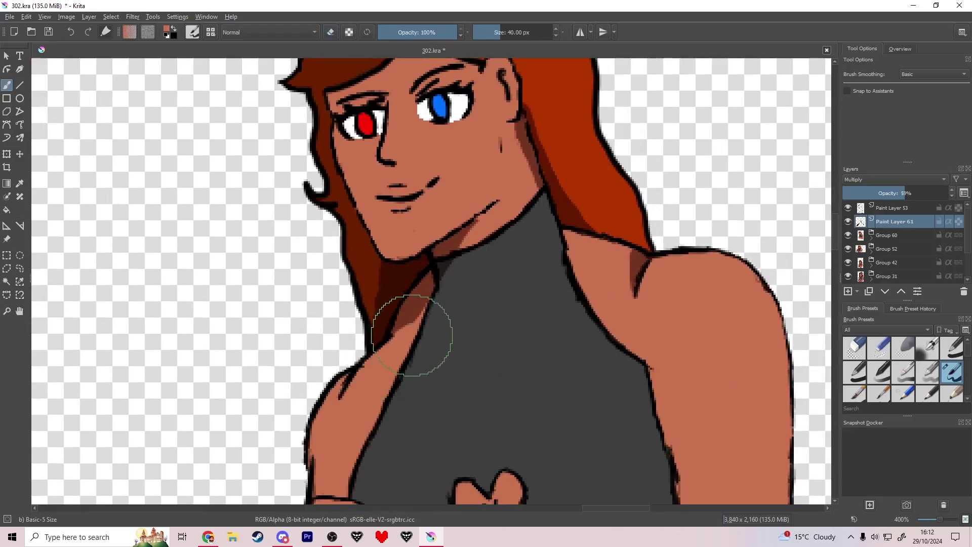
pyautogui.moveTo(402, 293)
pyautogui.mouseDown()
pyautogui.moveTo(427, 312)
pyautogui.moveTo(408, 346)
pyautogui.mouseUp()
pyautogui.press('e')
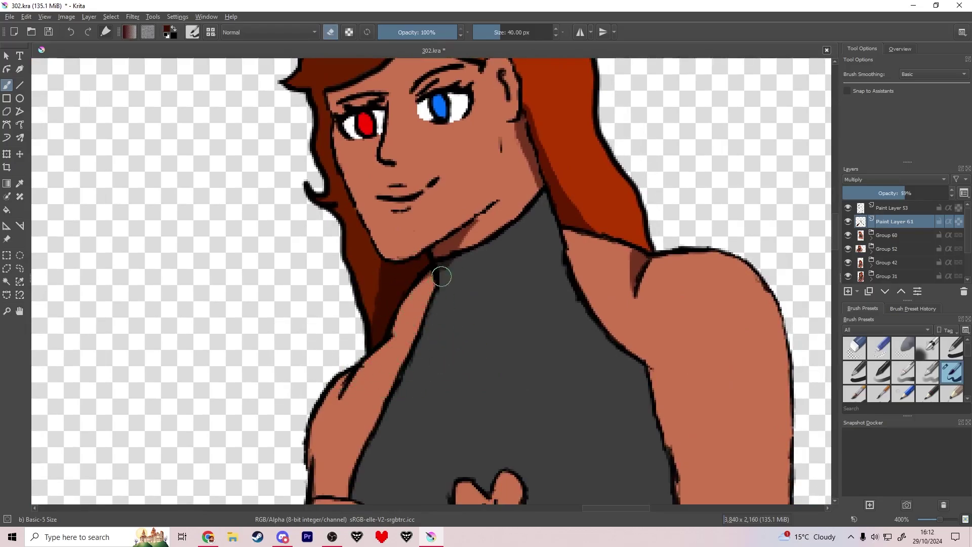
pyautogui.moveTo(442, 277); pyautogui.dragTo(437, 284)
pyautogui.press('e')
# - Shade the crossed arms between the fingers, below the hand and forearm, and around the inner elbow and near upper arm
pyautogui.moveTo(404, 325); pyautogui.dragTo(303, 90)
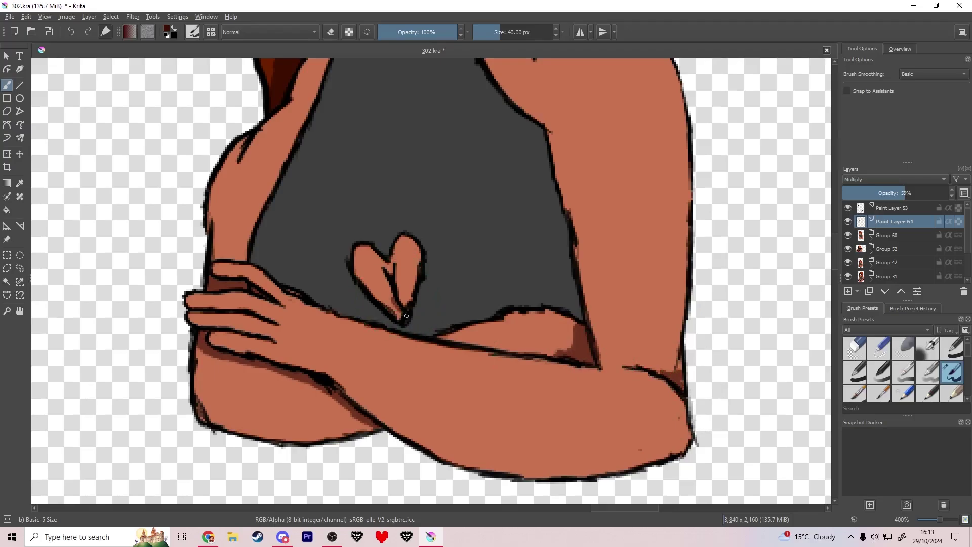
pyautogui.scroll(-3, 444, 348)
# - Shade the hair lock beneath the fringe and the forehead along the hairline, erasing any excess
pyautogui.scroll(5, 397, 226)
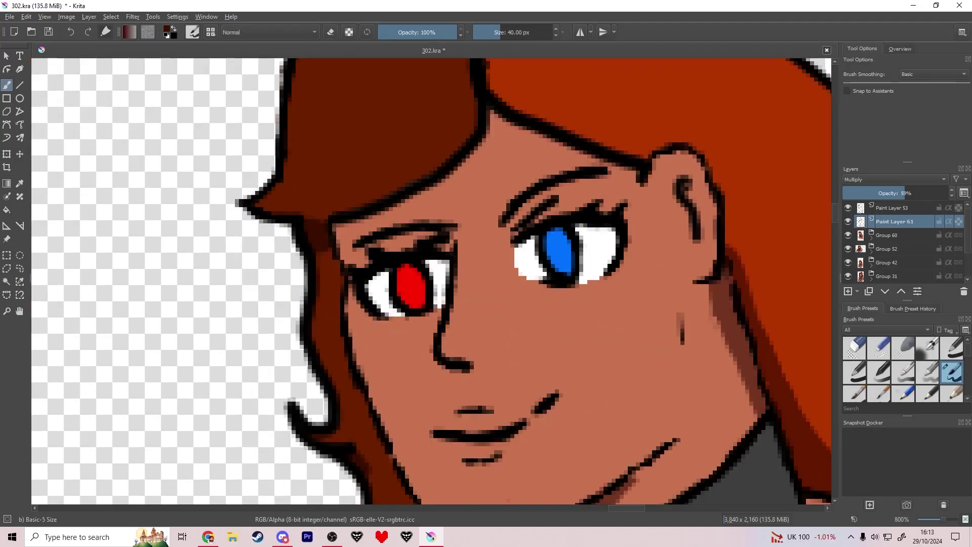
pyautogui.moveTo(453, 333)
pyautogui.mouseDown()
pyautogui.moveTo(294, 260)
pyautogui.moveTo(281, 242)
pyautogui.mouseUp()
pyautogui.press('e')
pyautogui.moveTo(284, 303); pyautogui.dragTo(267, 273)
pyautogui.press('e')
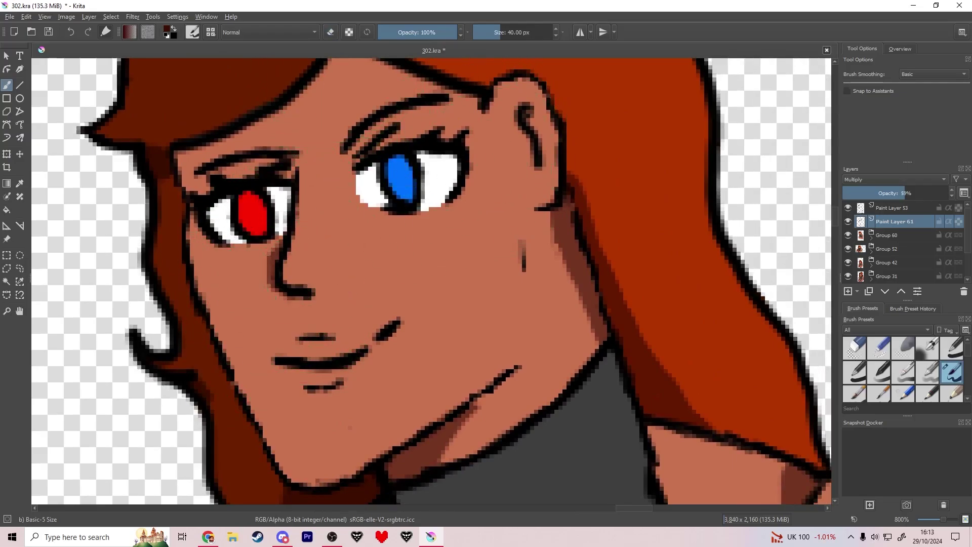
pyautogui.scroll(3, 358, 185)
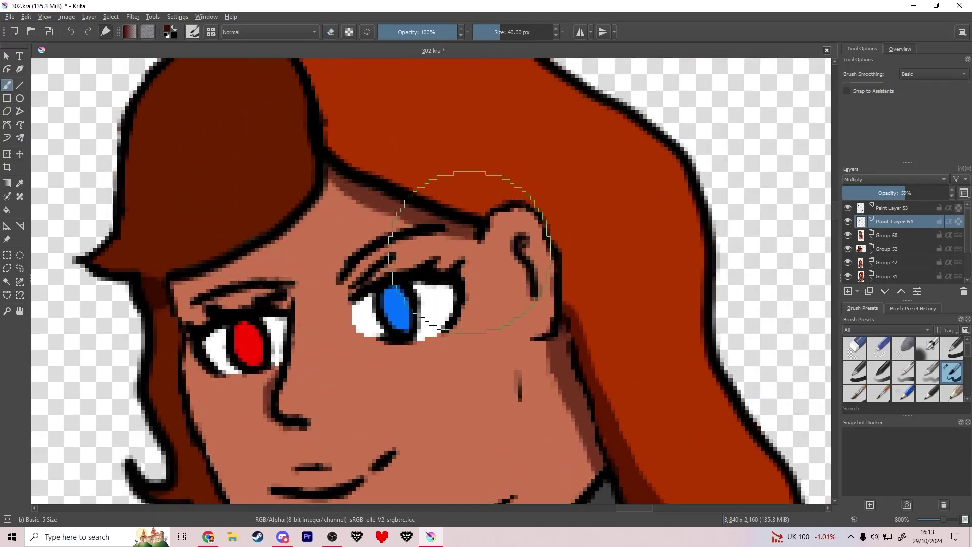
# - Save the document, group the new character's line art, Multiply shading and colour group together, and collapse the resulting group
pyautogui.scroll(-7, 469, 252)
pyautogui.hotkey('ctrl', 's')
pyautogui.click(876, 212)
pyautogui.keyDown('shift'); pyautogui.click(888, 233); pyautogui.keyUp('shift')
pyautogui.rightClick(887, 233)
pyautogui.moveTo(842, 359)
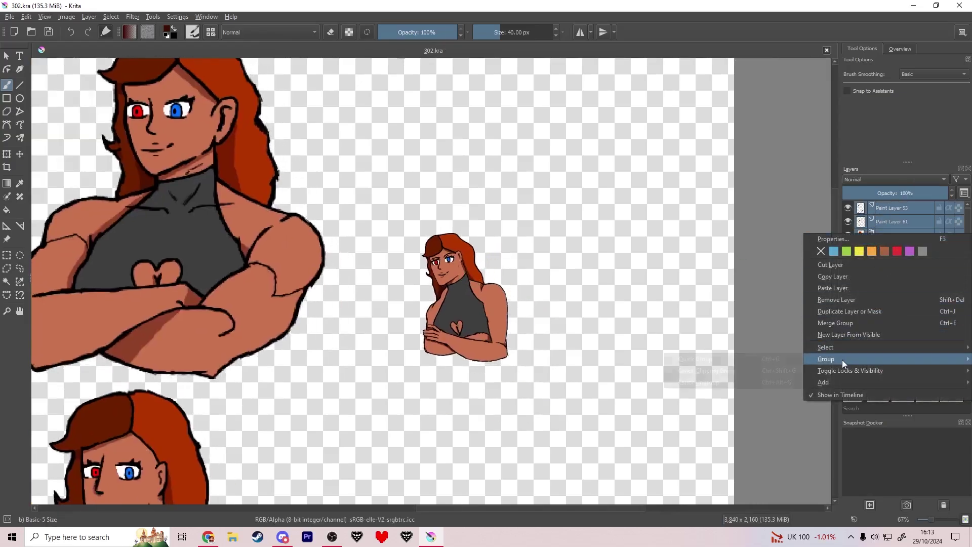
pyautogui.click(696, 359)
pyautogui.click(871, 211)
# - Transform the new character's group, enlarging it to match the finished characters and placing it at the right end of the lower row
pyautogui.hotkey('ctrl', 't')
pyautogui.scroll(-2, 561, 239)
pyautogui.moveTo(534, 236); pyautogui.dragTo(687, 119)
pyautogui.moveTo(585, 149); pyautogui.dragTo(542, 349)
pyautogui.moveTo(601, 356); pyautogui.dragTo(556, 234)
pyautogui.moveTo(547, 166); pyautogui.dragTo(521, 205)
pyautogui.moveTo(485, 249); pyautogui.dragTo(523, 239)
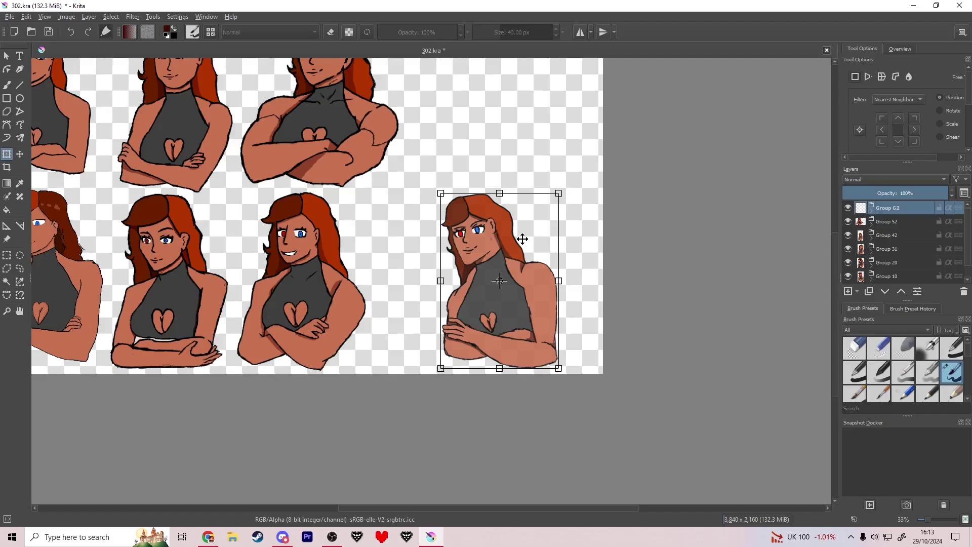
pyautogui.press('Return')
# - Paint small black pupils in the new character's red and blue irises on Paint Layer 53
pyautogui.scroll(1, 476, 244)
pyautogui.click(871, 211)
pyautogui.click(907, 221)
pyautogui.click(172, 29)
pyautogui.press('b')
pyautogui.scroll(3, 461, 204)
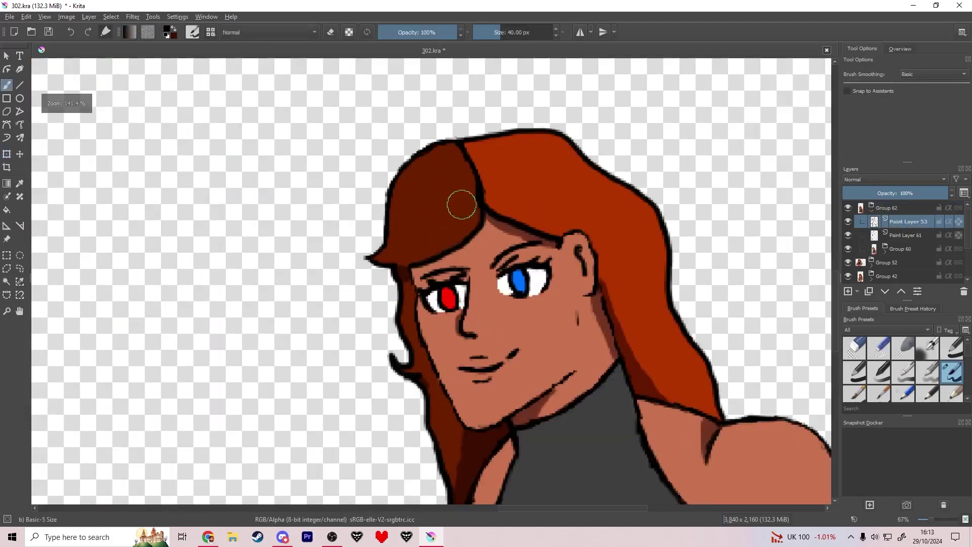
pyautogui.scroll(3, 501, 311)
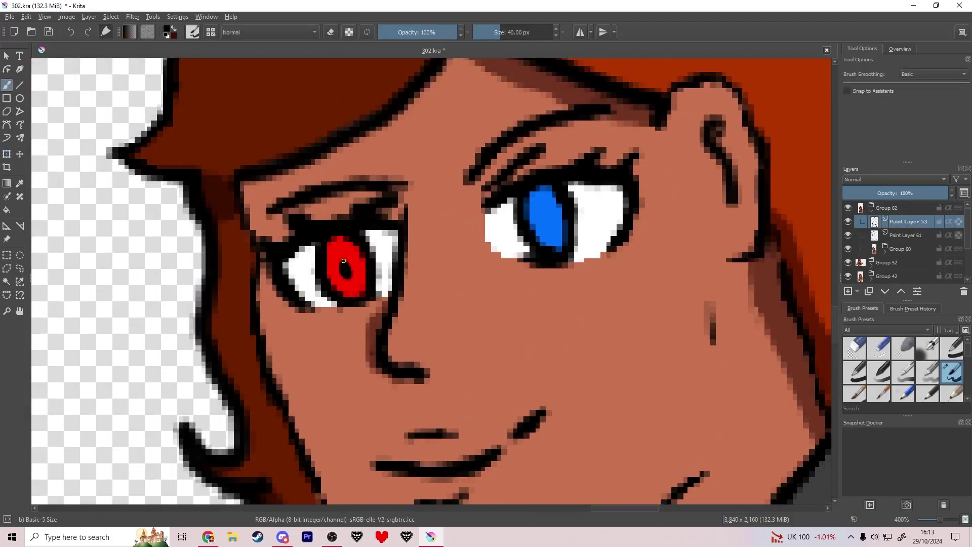
pyautogui.moveTo(546, 217); pyautogui.dragTo(547, 220)
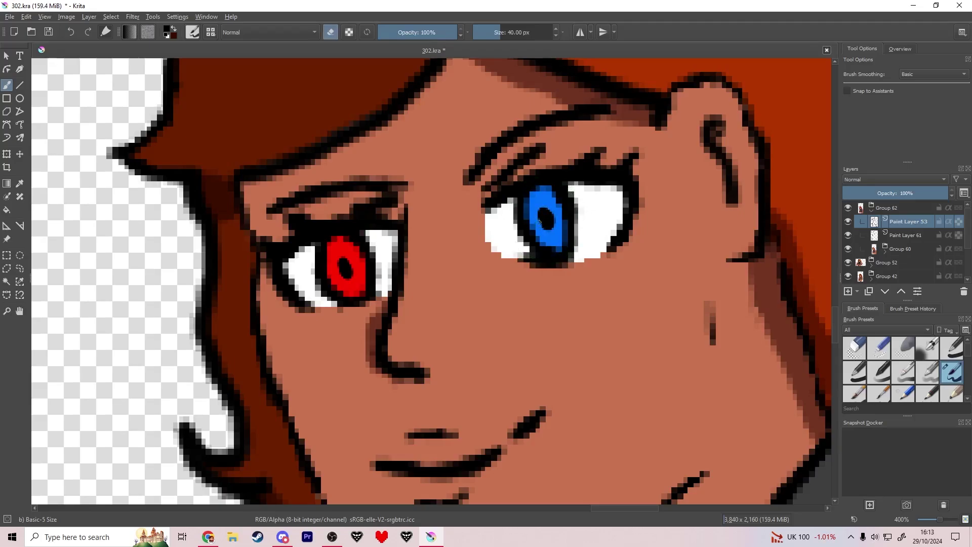
# - Shift the new character, the muscular upper-row character and the grinning lower-row character to the right to even out the spacing
pyautogui.scroll(-10, 557, 217)
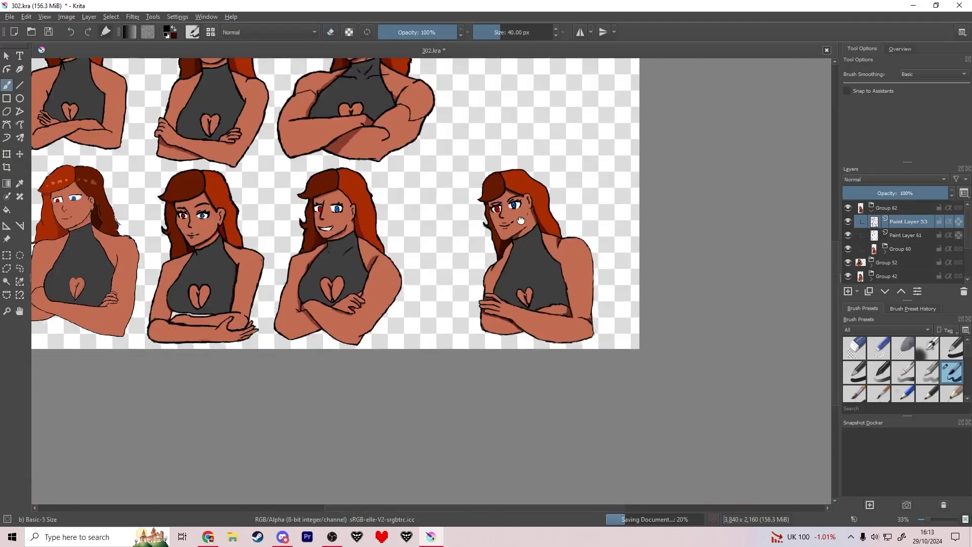
pyautogui.click(872, 211)
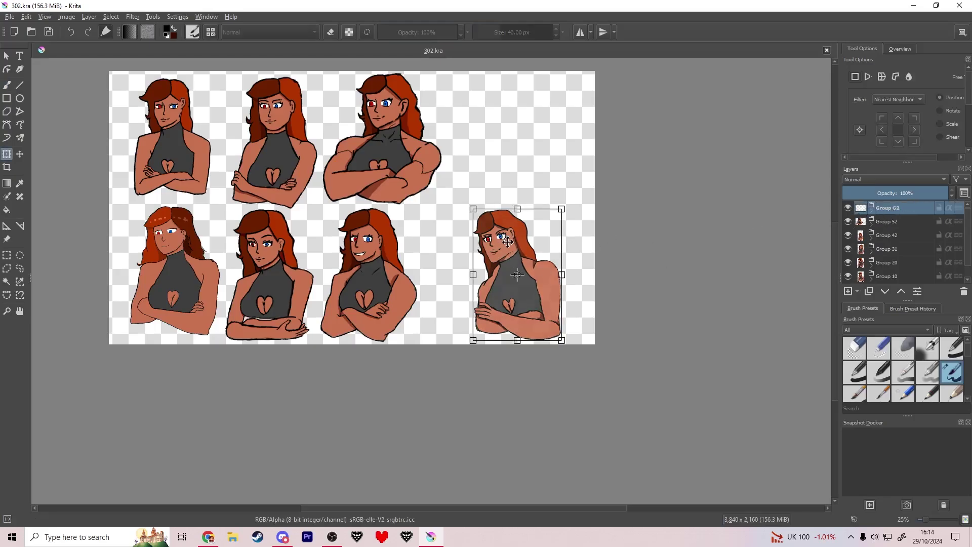
pyautogui.moveTo(509, 243); pyautogui.dragTo(520, 242)
pyautogui.click(906, 223)
pyautogui.moveTo(407, 165); pyautogui.dragTo(430, 166)
pyautogui.click(374, 284)
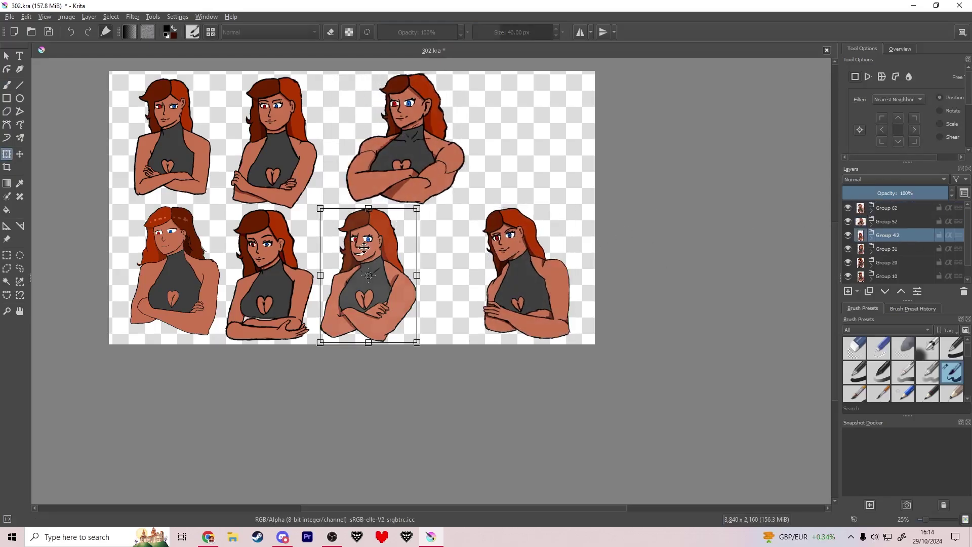
pyautogui.moveTo(375, 284); pyautogui.dragTo(406, 284)
# - Shift the second character in the upper row and the second in the lower row slightly to the right
pyautogui.click(273, 152)
pyautogui.moveTo(273, 151); pyautogui.dragTo(282, 152)
pyautogui.click(274, 240)
pyautogui.moveTo(274, 240); pyautogui.dragTo(291, 240)
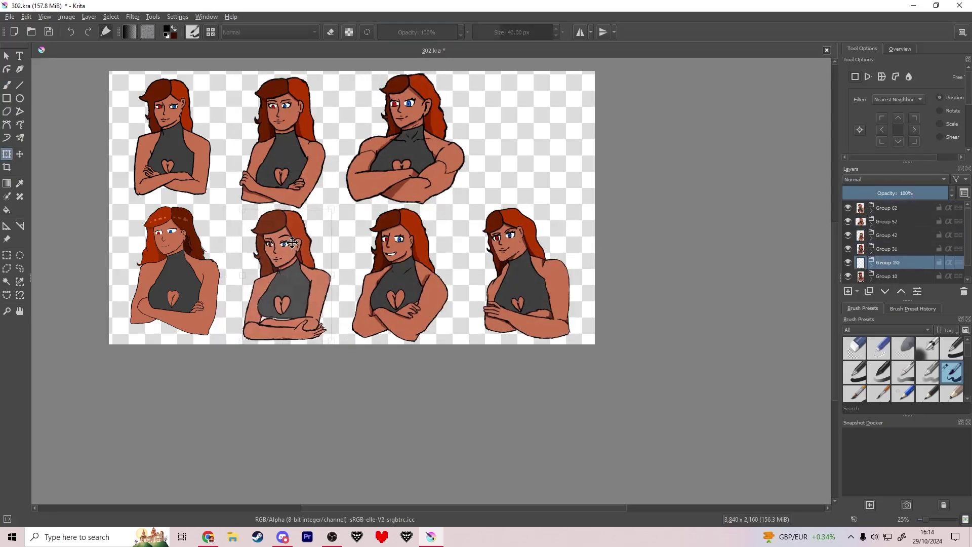
pyautogui.press('Return')
# - Save a copy of the document as a Krita file named 303
pyautogui.moveTo(475, 202); pyautogui.dragTo(525, 253)
pyautogui.click(10, 17)
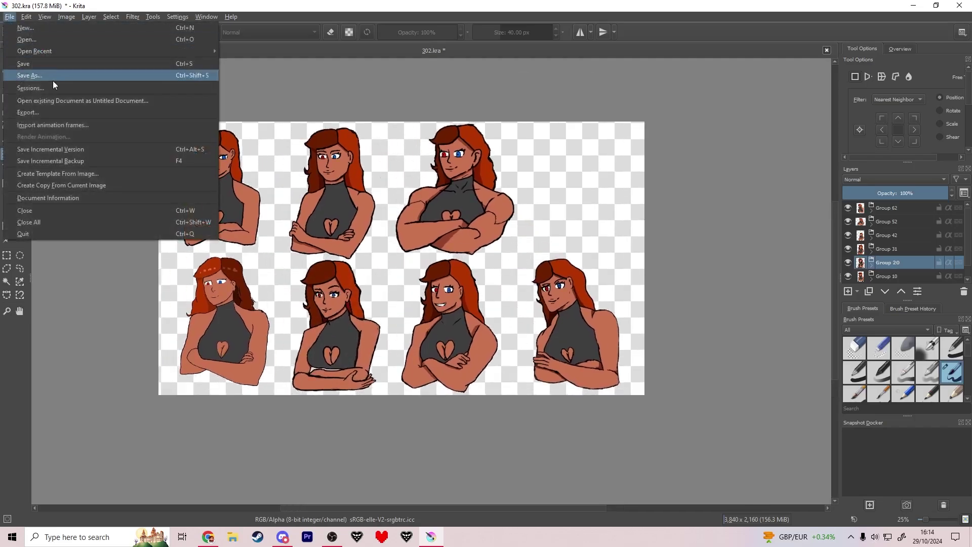
pyautogui.click(53, 79)
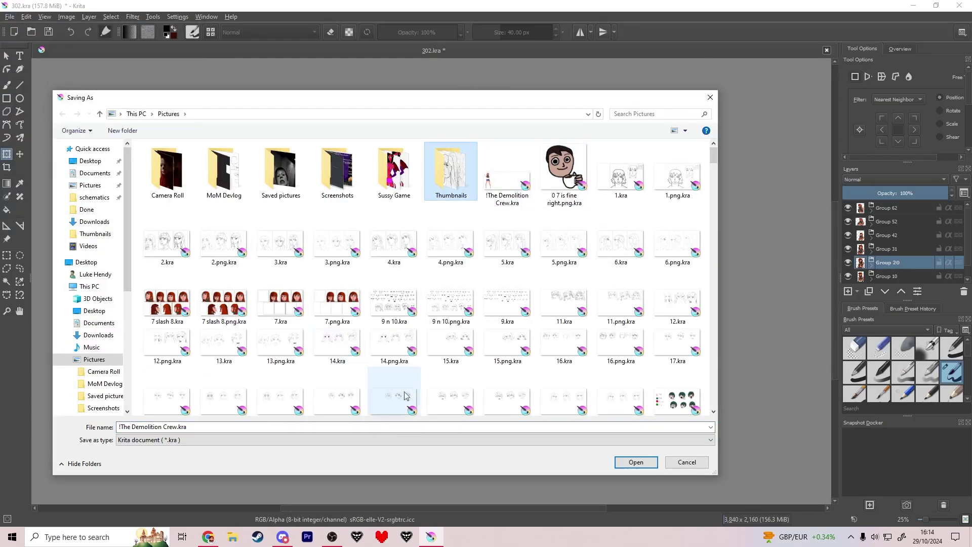
pyautogui.tripleClick(200, 427)
pyautogui.write('302')
pyautogui.press('Return')
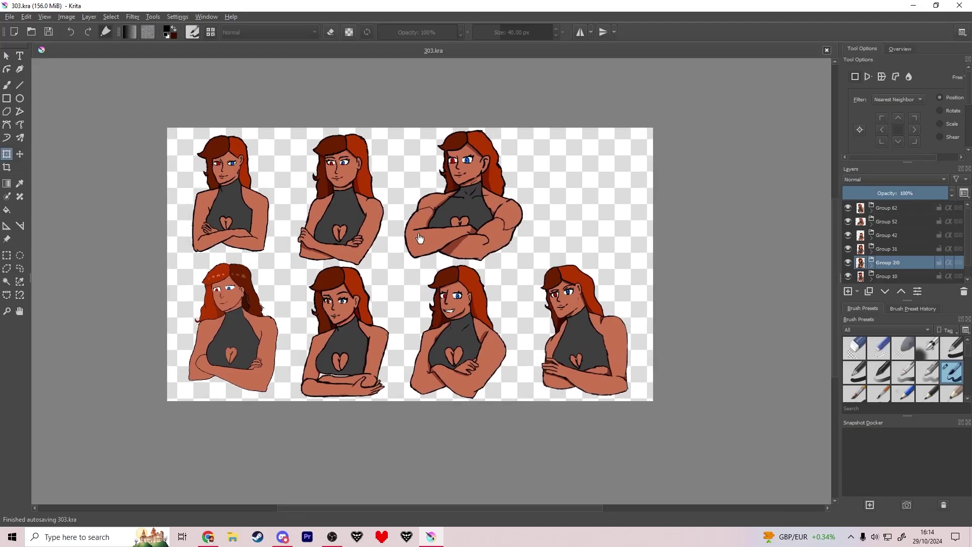